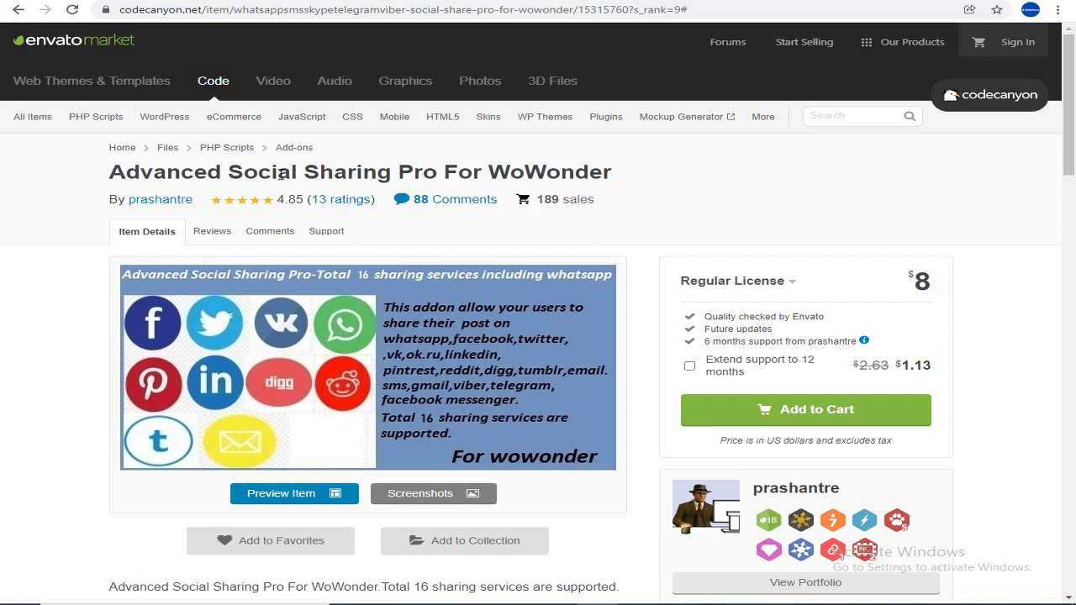
pyautogui.moveTo(281, 174); pyautogui.dragTo(353, 172)
pyautogui.click(542, 170)
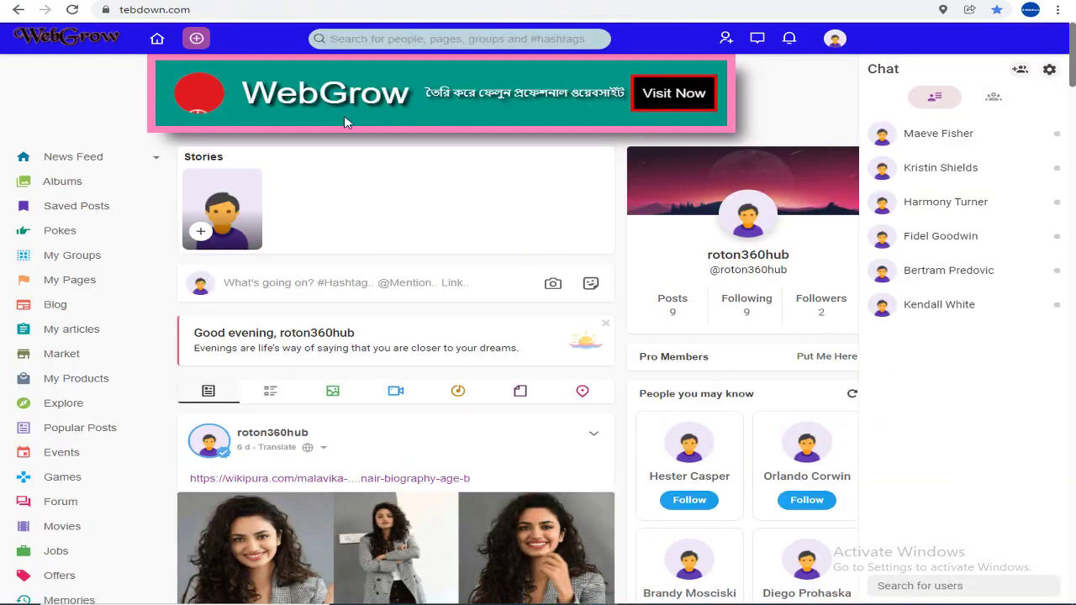
# - Open the share options of the Malavika Nair Biography post in the tebdown.com news feed to examine them, and close them
pyautogui.scroll(-3, 412, 193)
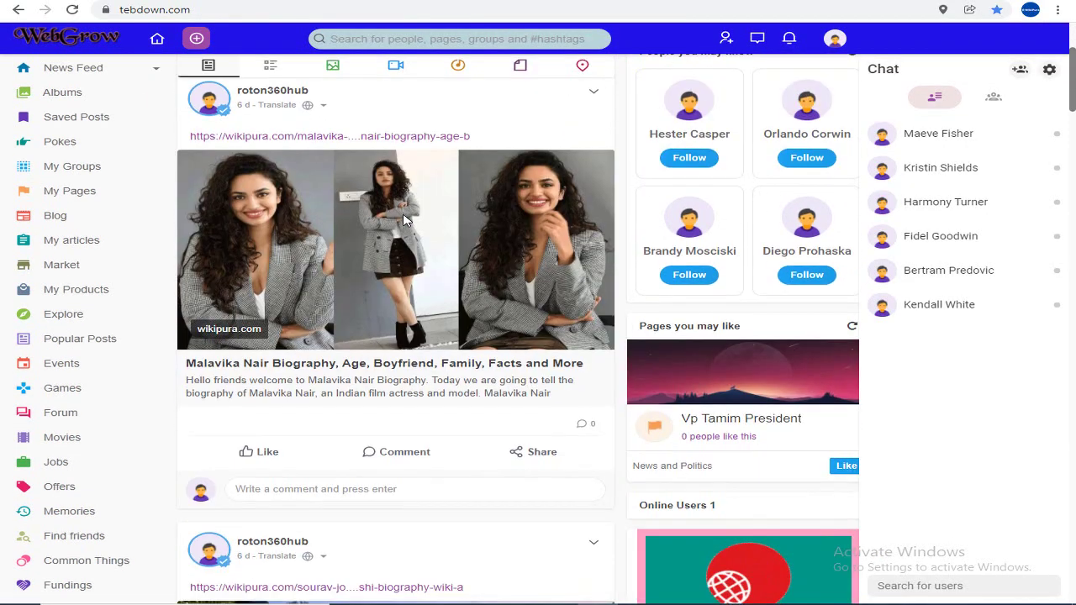
pyautogui.scroll(-2, 446, 252)
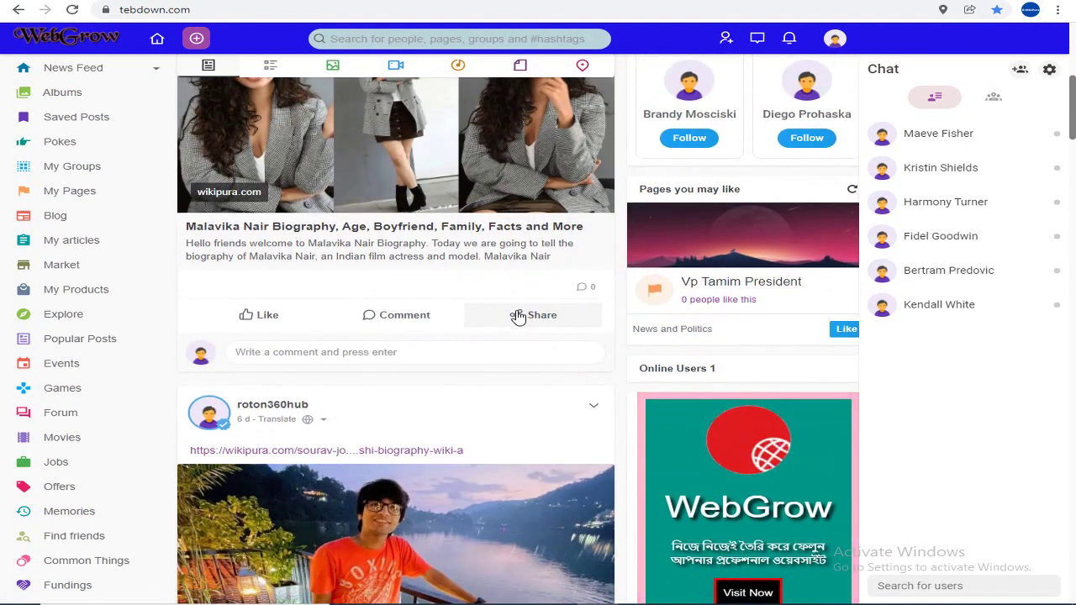
pyautogui.click(521, 314)
pyautogui.doubleClick(507, 111)
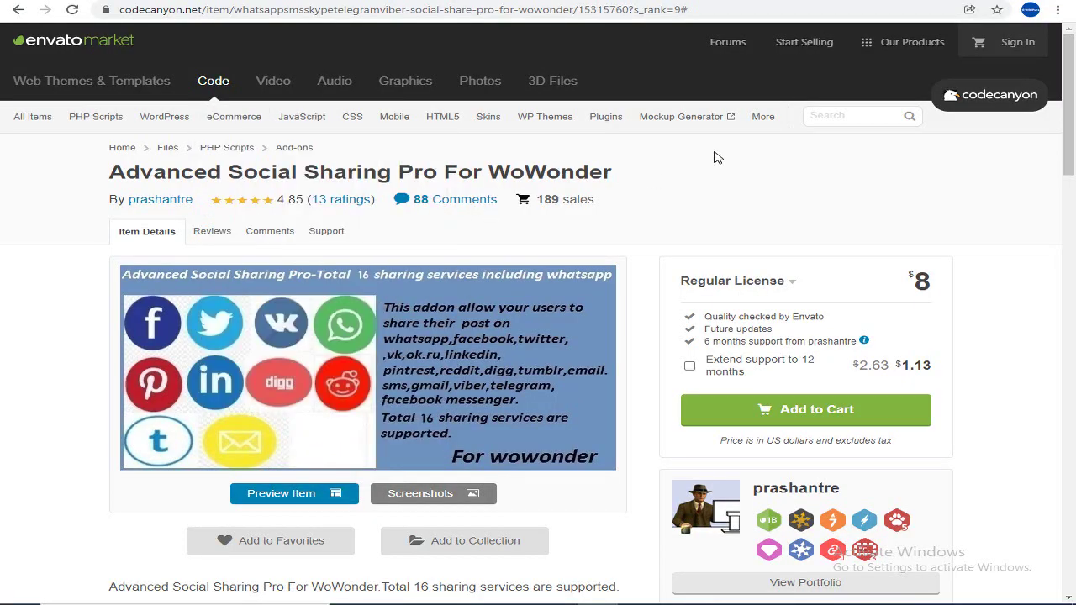
# - Open the demo site linked in the Advanced Social Sharing Pro description in a new tab and switch to it
pyautogui.scroll(-2, 718, 158)
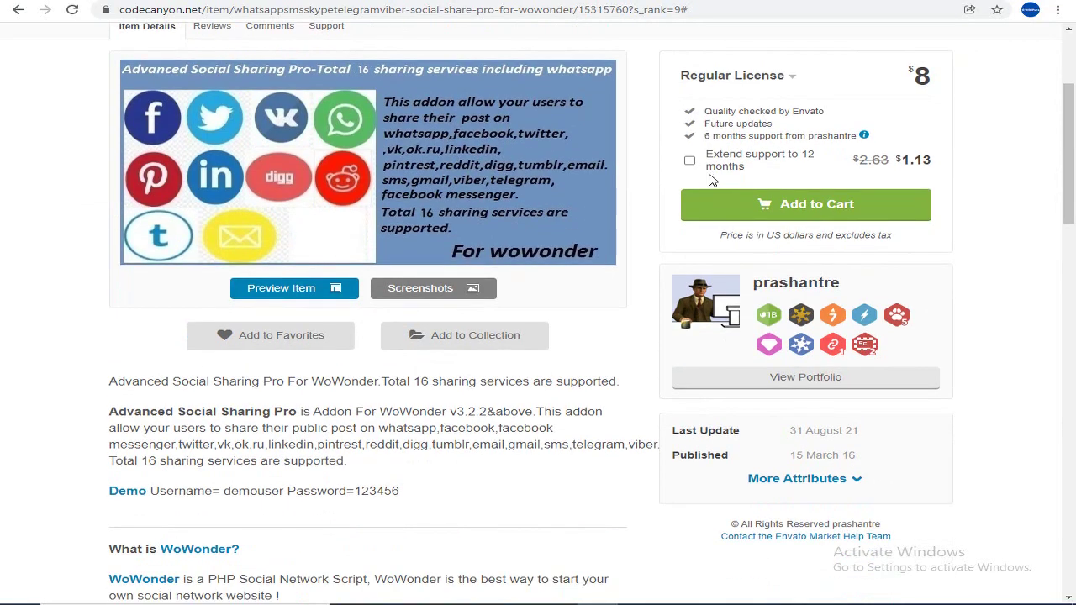
pyautogui.scroll(-2, 701, 179)
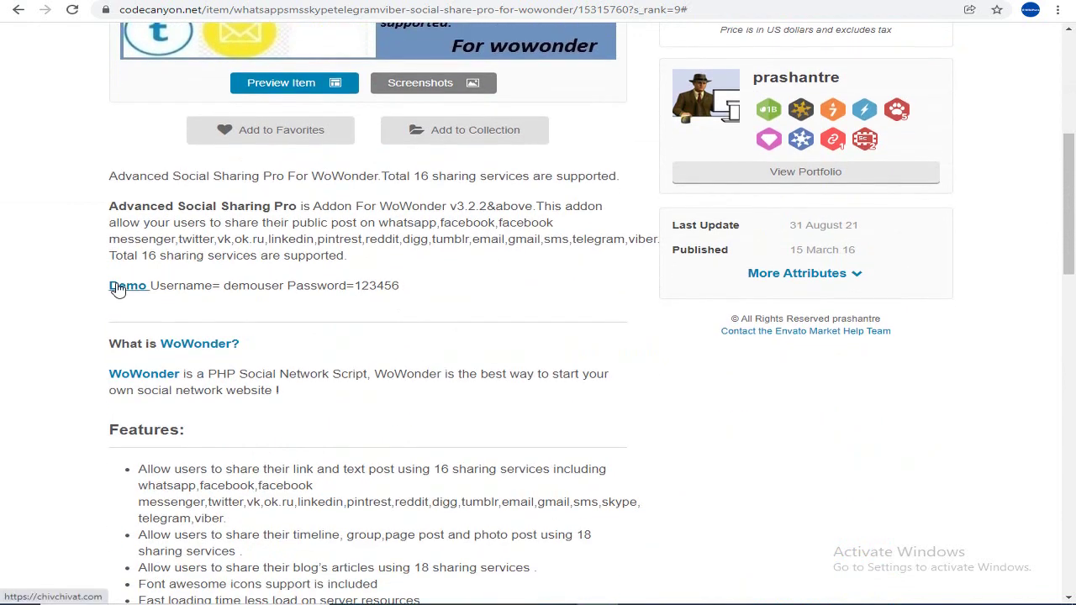
pyautogui.rightClick(117, 287)
pyautogui.click(201, 295)
pyautogui.hotkey('ctrl', 'Tab')
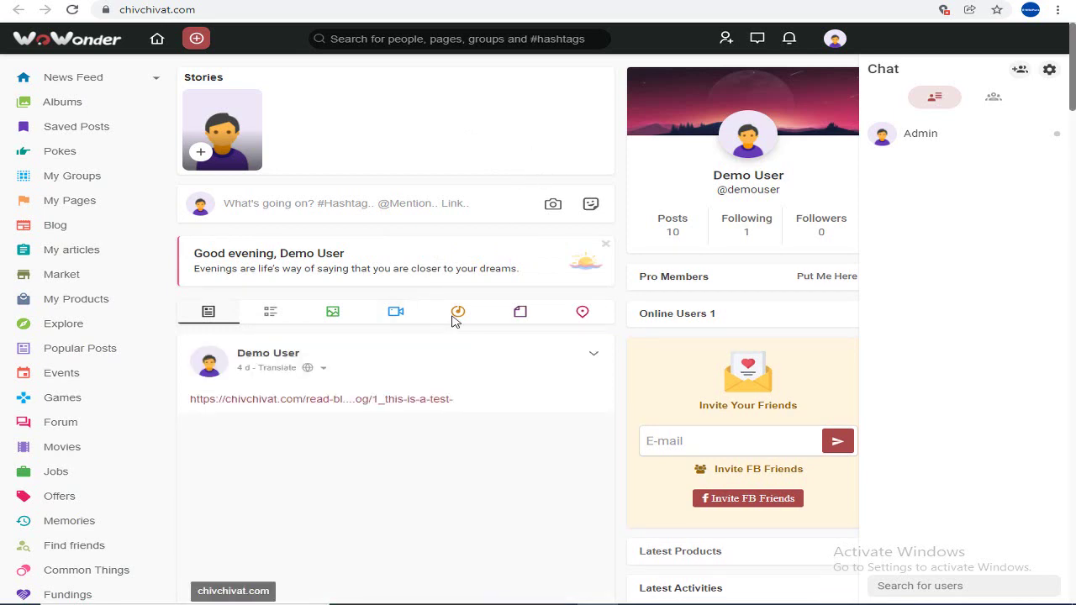
# - Examine the sharing services offered for the "This is a test article" post on the demo site, and return to the add-on's page
pyautogui.scroll(-3, 446, 302)
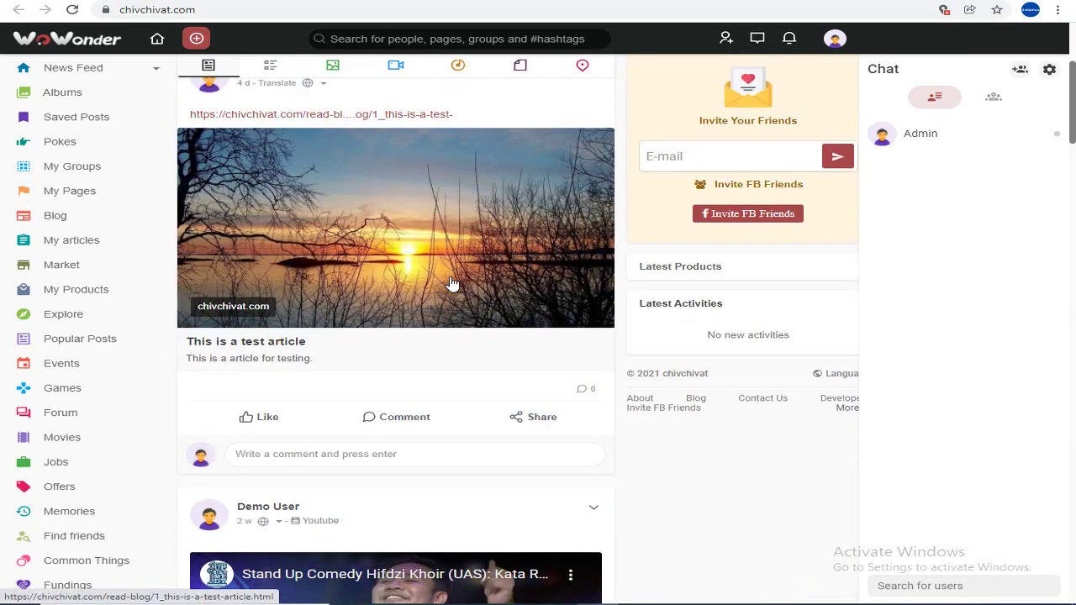
pyautogui.scroll(-2, 459, 278)
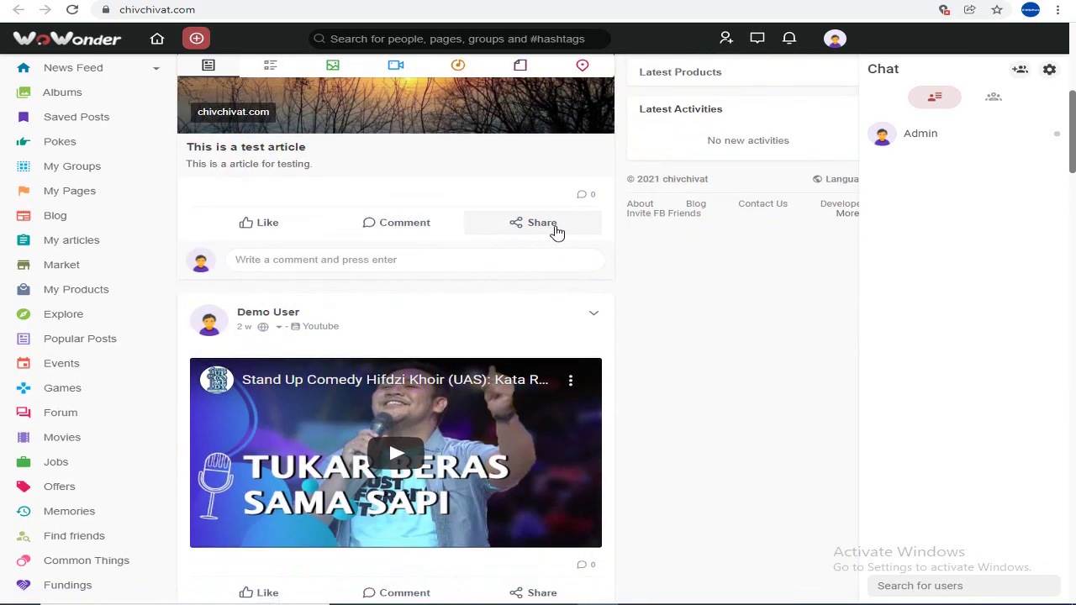
pyautogui.click(540, 222)
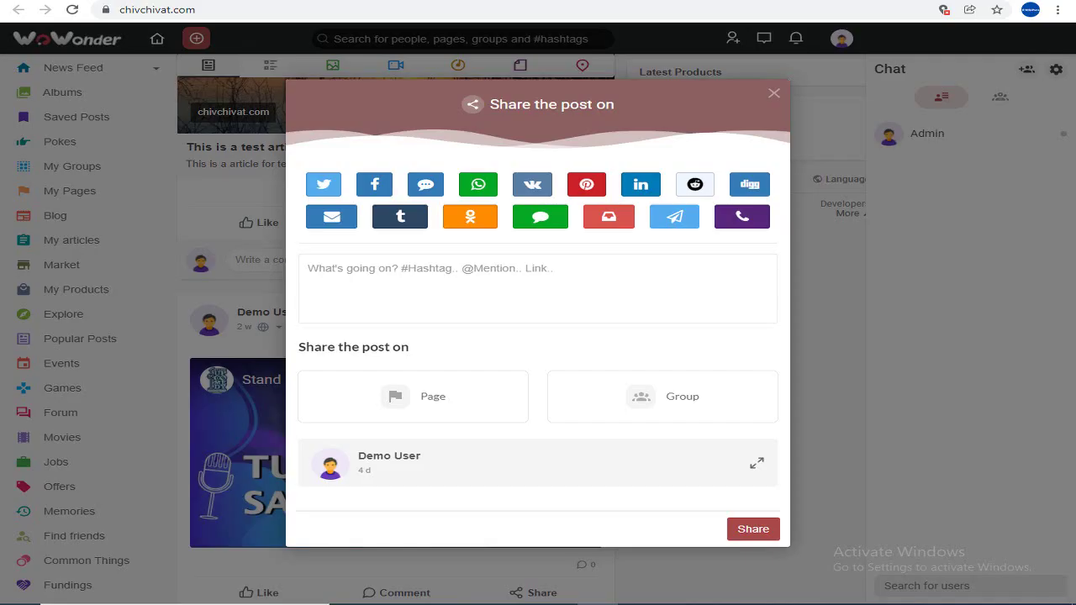
pyautogui.click(773, 99)
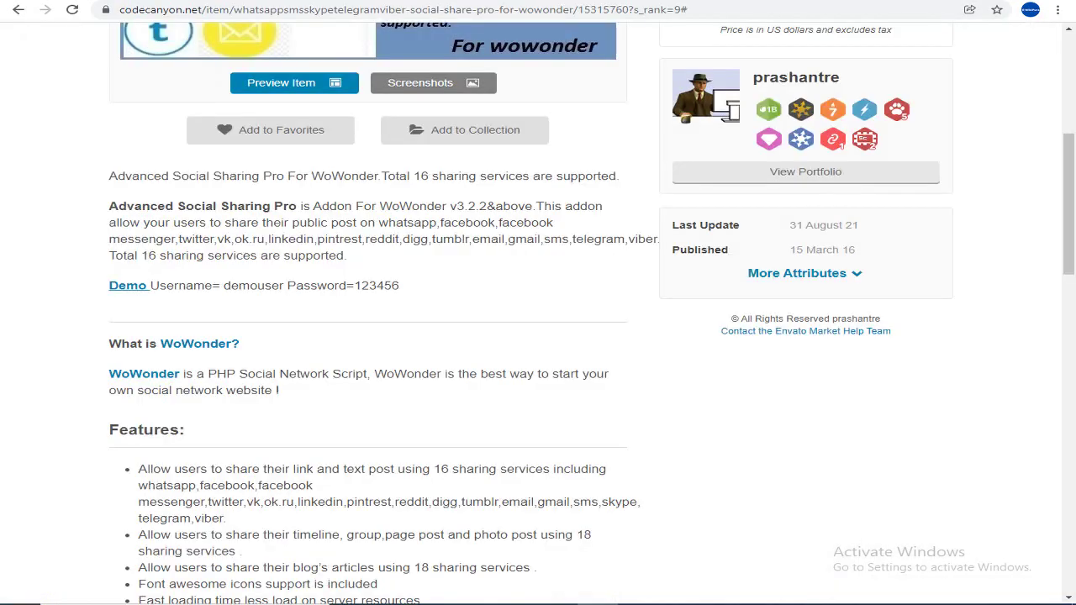
pyautogui.scroll(4, 589, 176)
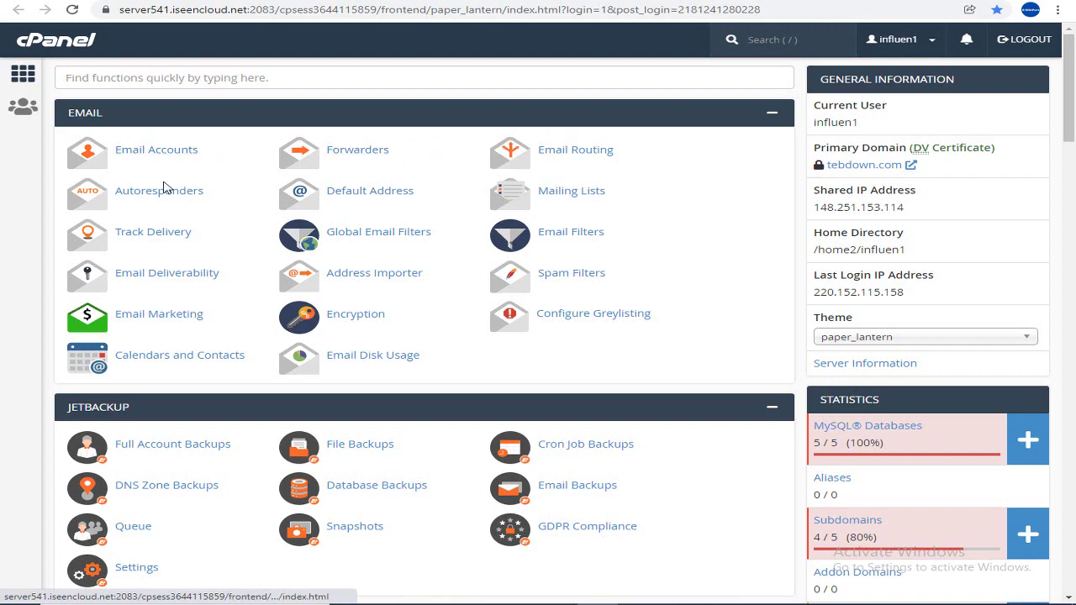
# - Open the public_html folder in cPanel's File Manager
pyautogui.scroll(-4, 269, 198)
pyautogui.scroll(-3, 269, 202)
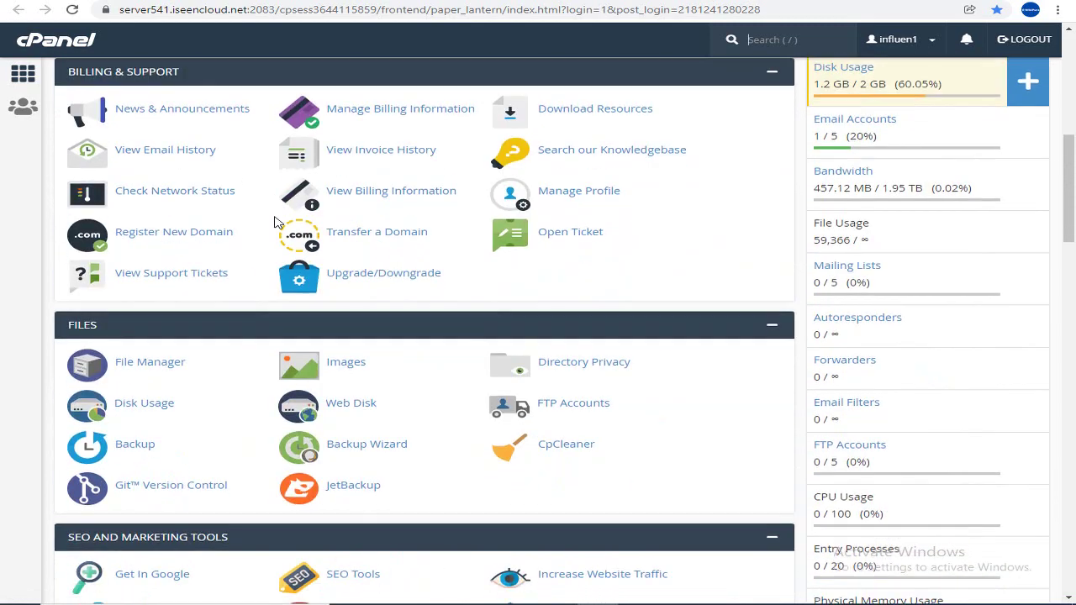
pyautogui.click(160, 367)
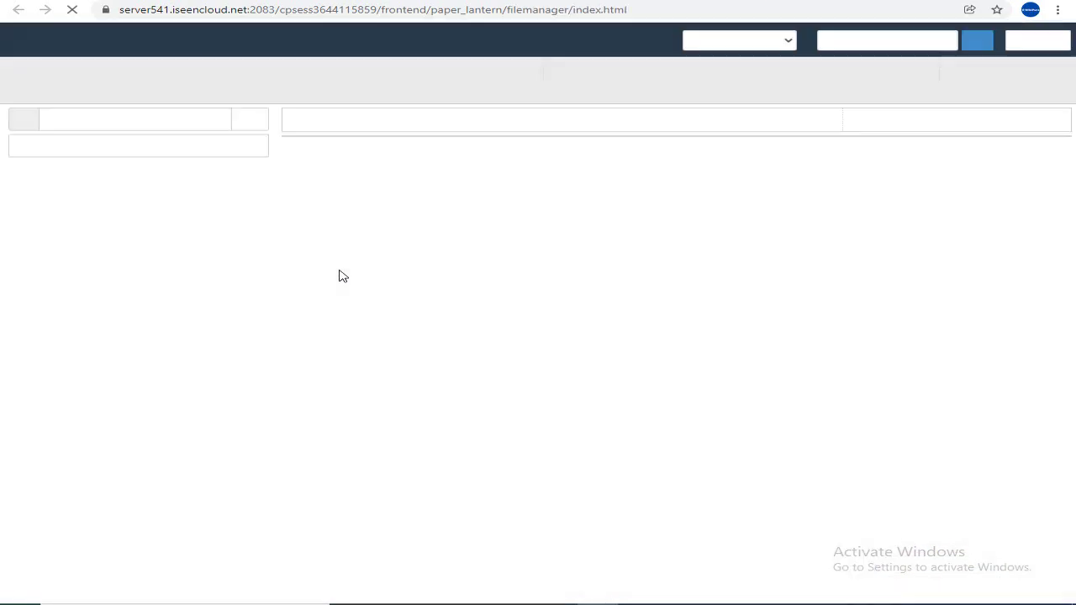
pyautogui.click(95, 261)
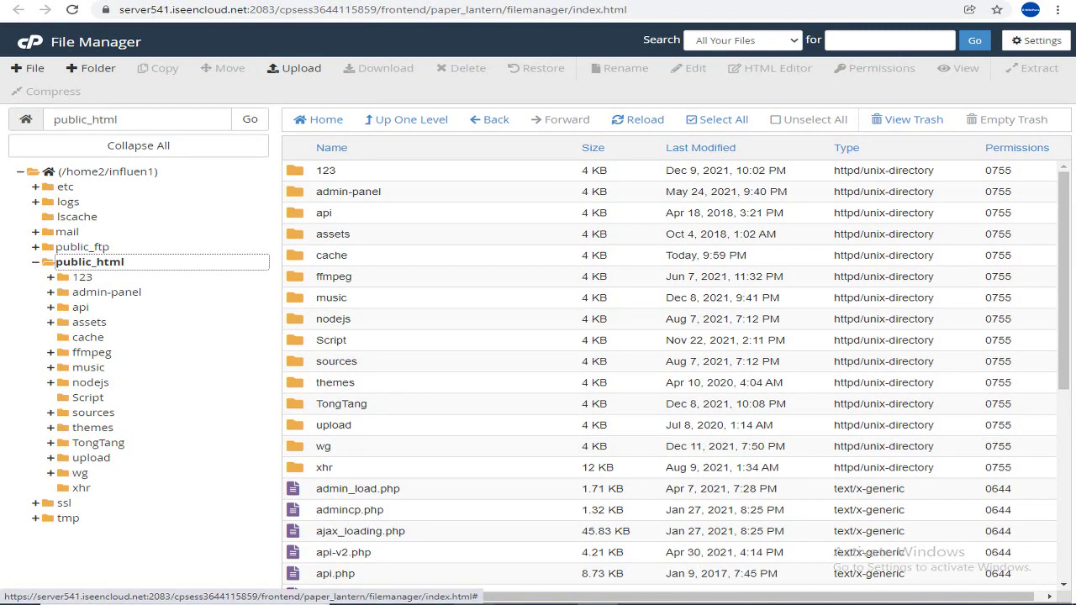
# - Switch to File Explorer and open index.html from main/Documentation in the downloaded add-on folder in the browser
pyautogui.press('super+e')
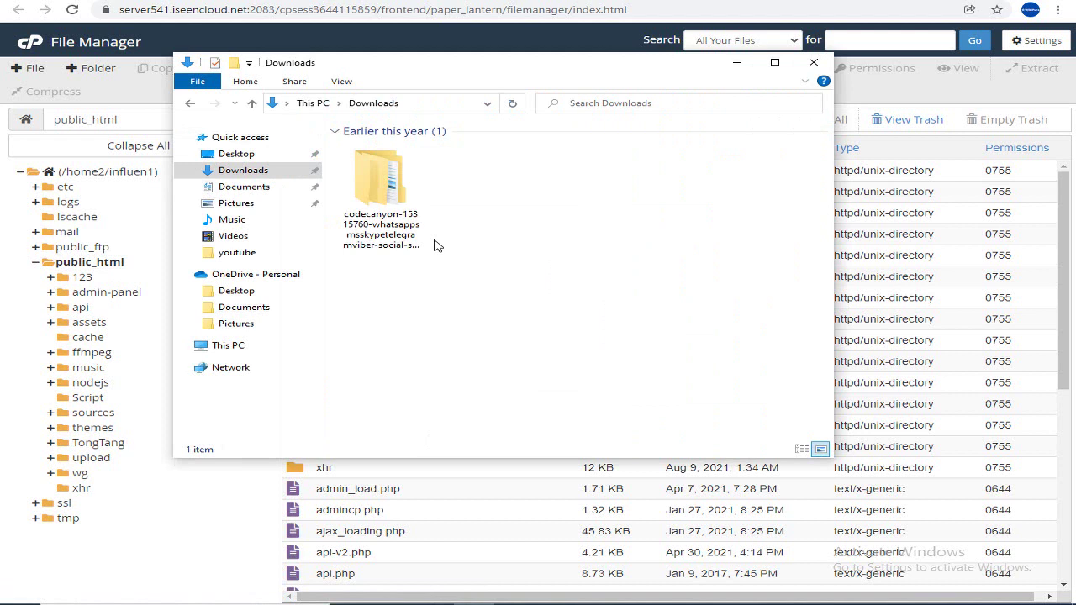
pyautogui.doubleClick(380, 185)
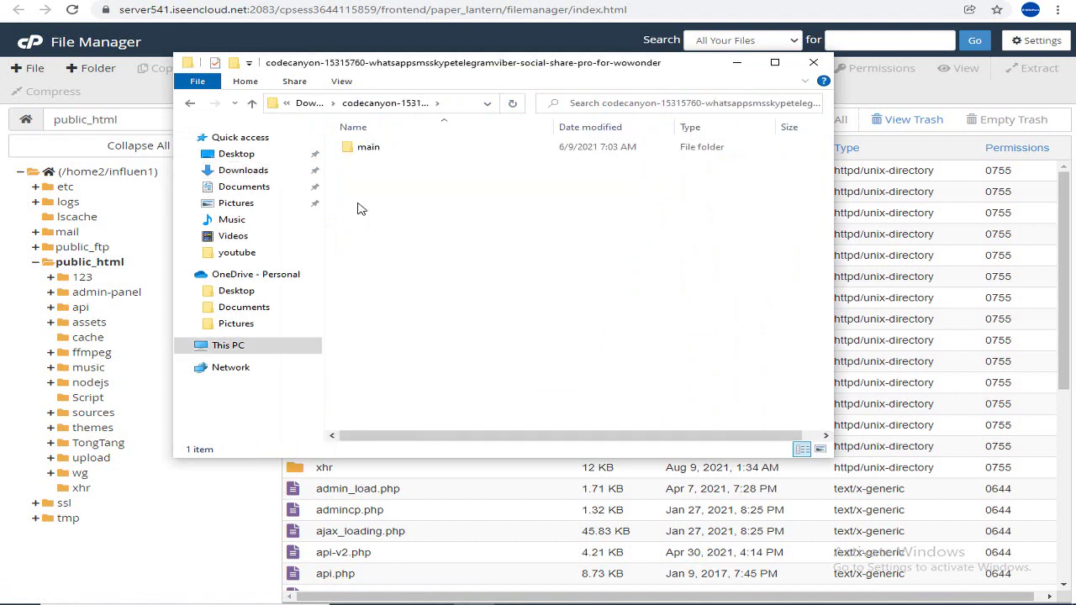
pyautogui.doubleClick(423, 148)
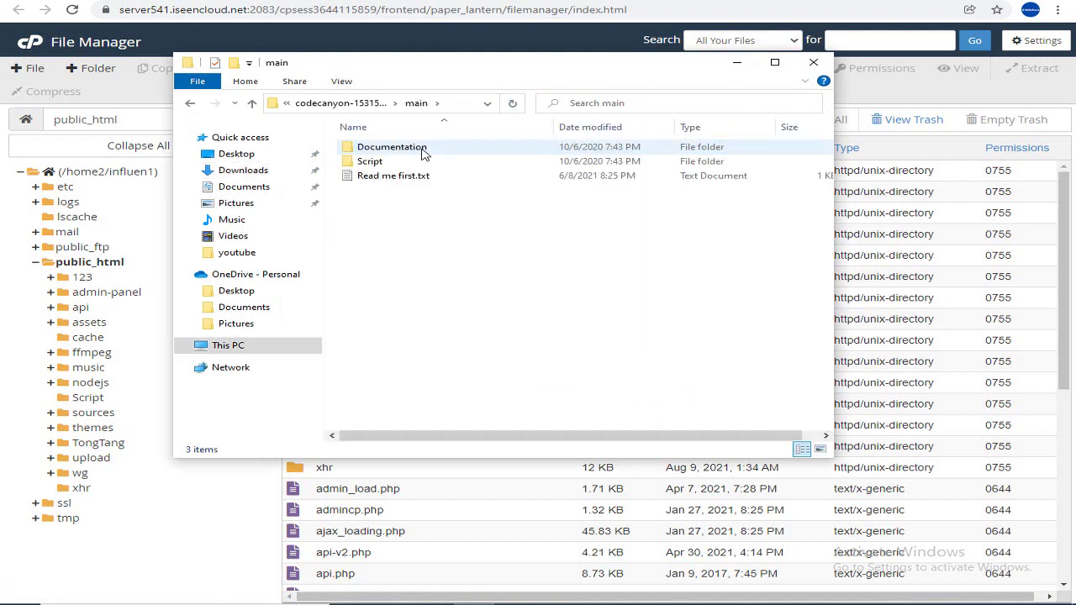
pyautogui.doubleClick(423, 149)
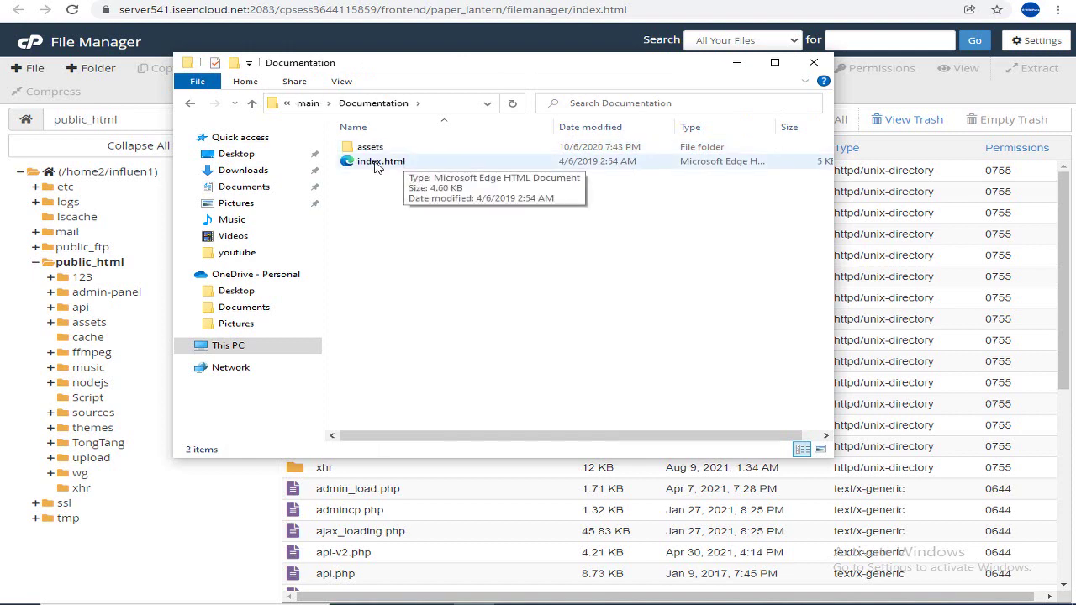
pyautogui.moveTo(375, 165); pyautogui.dragTo(959, 5)
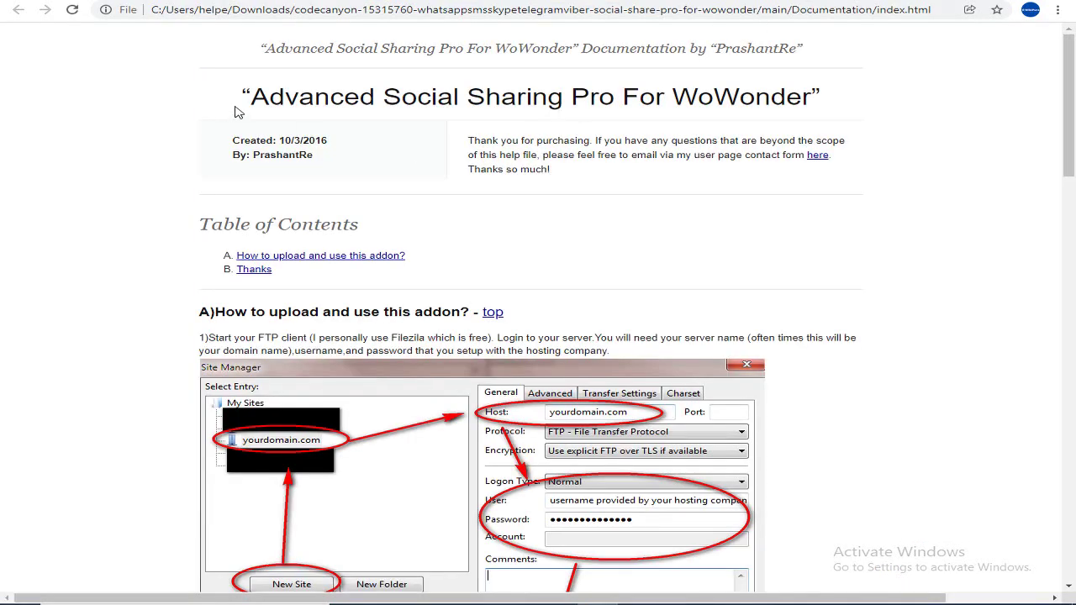
# - Read through the add-on documentation for the upload instructions, server folder paths and notes on using cPanel
pyautogui.moveTo(238, 112); pyautogui.dragTo(497, 88)
pyautogui.click(500, 88)
pyautogui.scroll(-3, 555, 162)
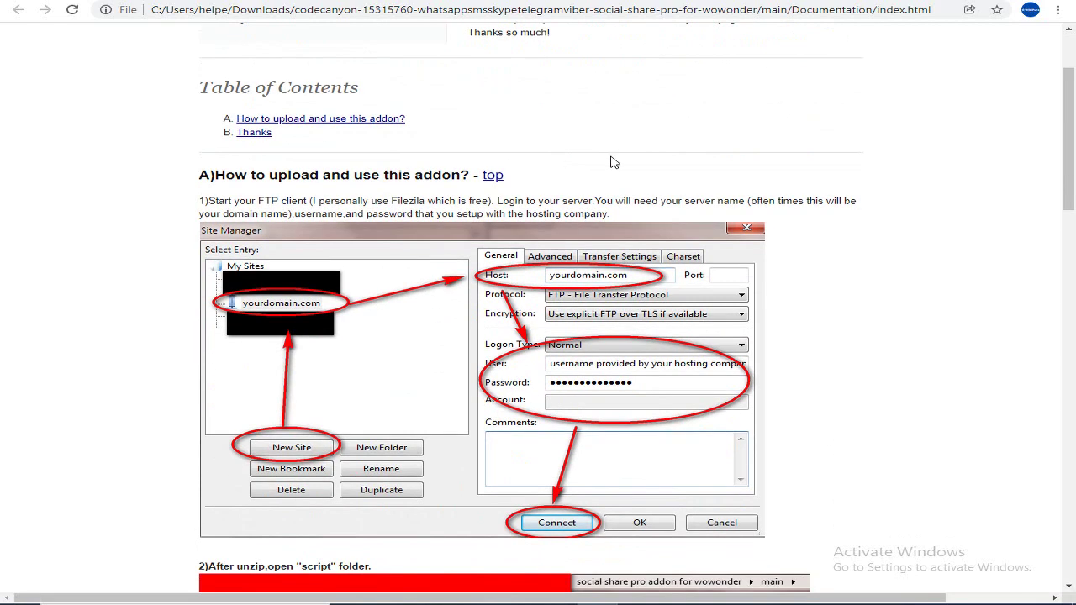
pyautogui.scroll(-4, 766, 362)
pyautogui.scroll(-10, 771, 353)
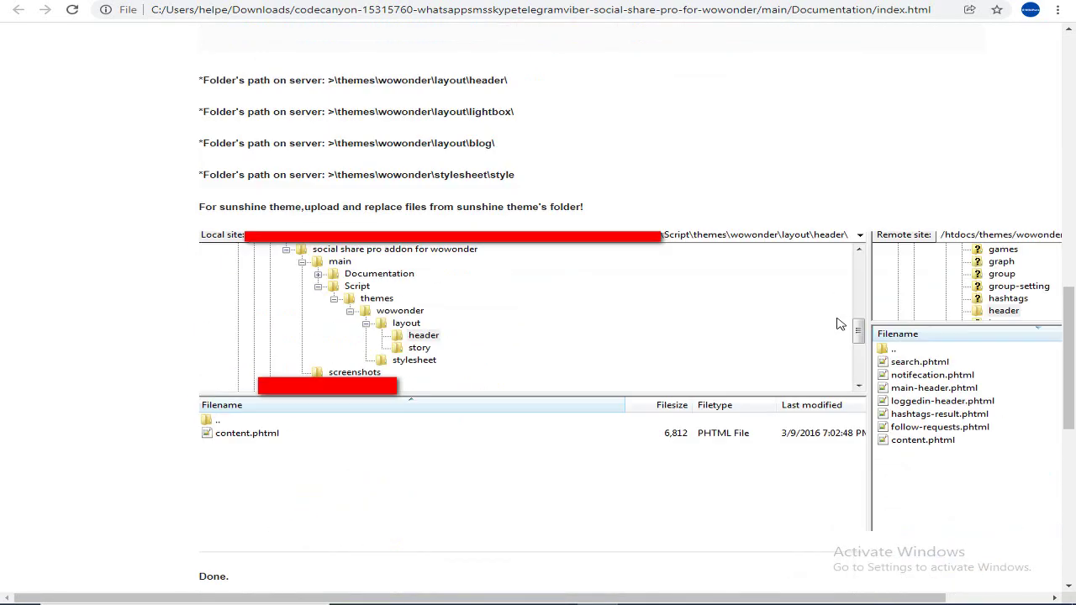
pyautogui.scroll(-4, 839, 284)
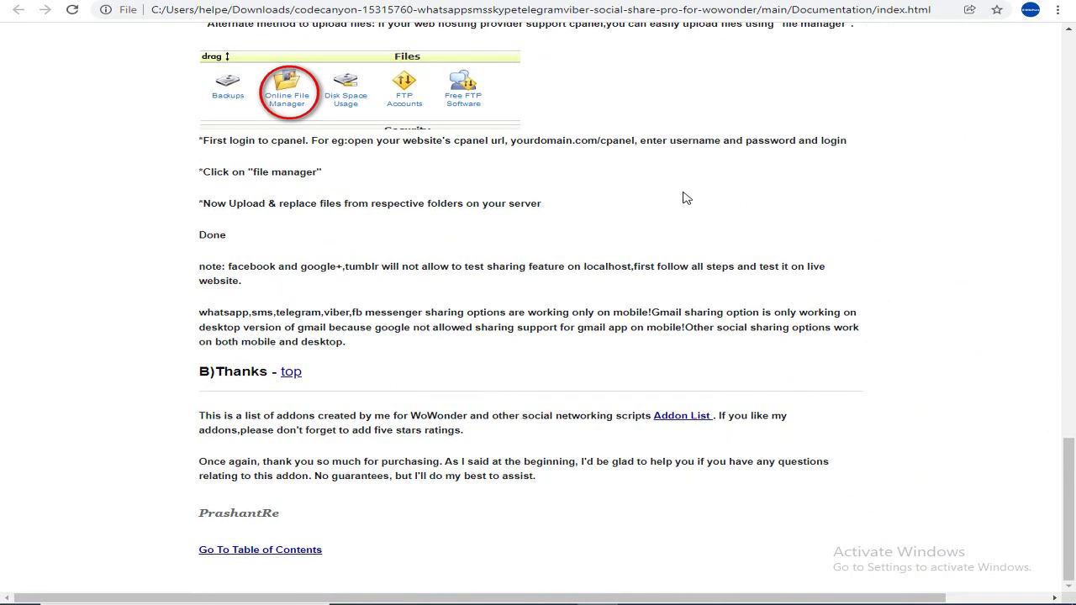
pyautogui.scroll(3, 503, 199)
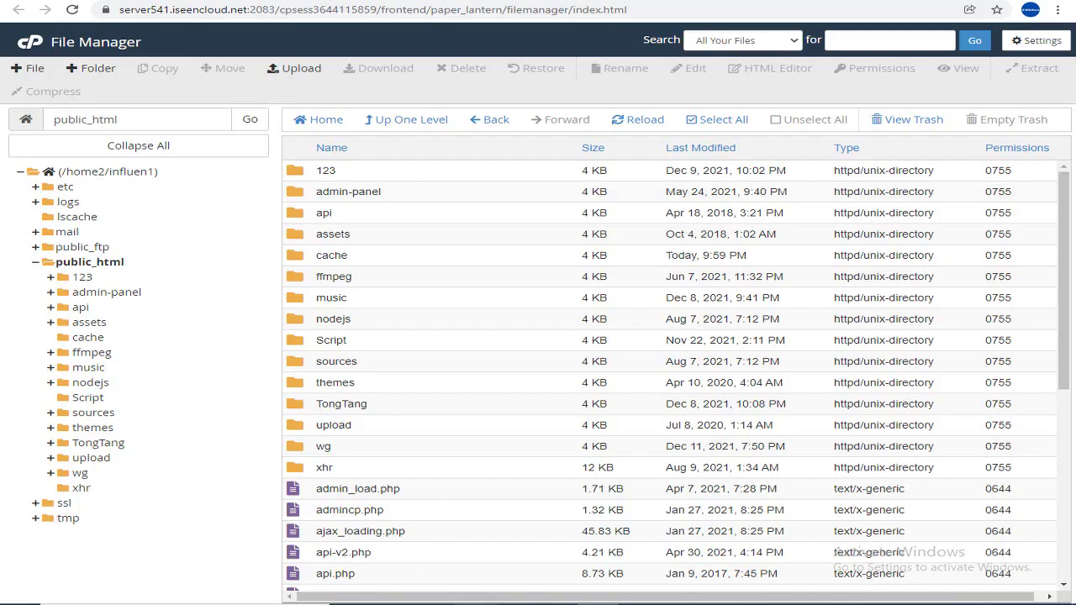
# - Switch back to File Explorer and open the add-on's Script/themes/wowonder folder
pyautogui.hotkey('alt', 'Tab')
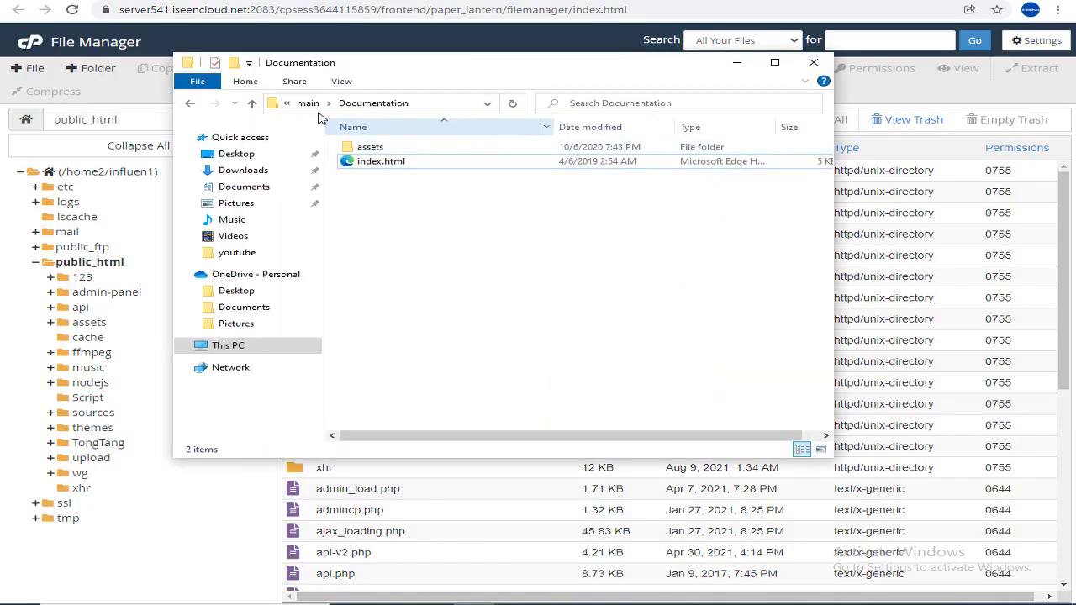
pyautogui.click(307, 103)
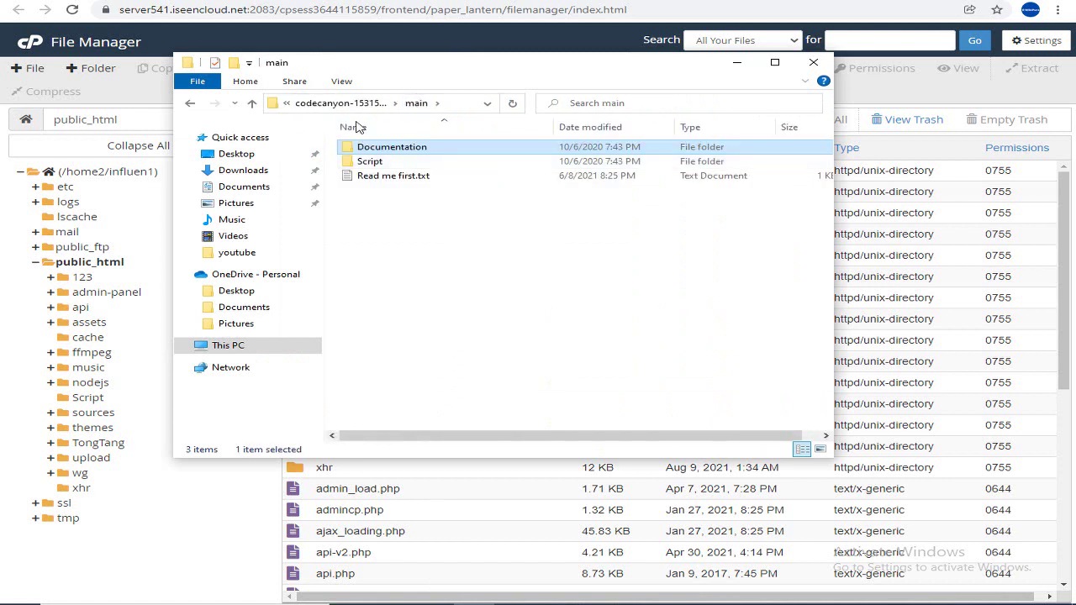
pyautogui.doubleClick(376, 164)
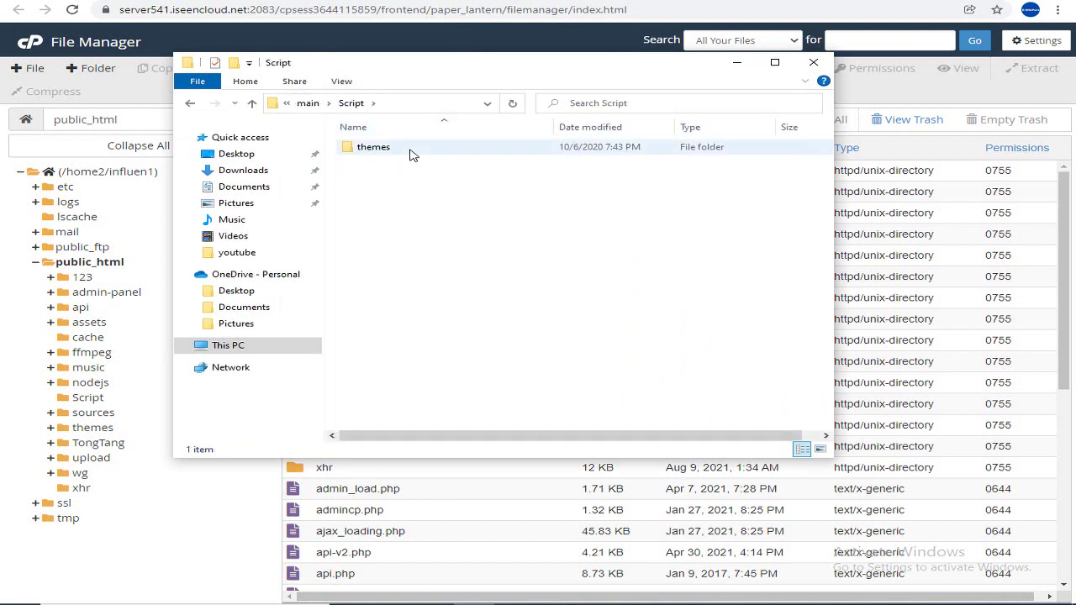
pyautogui.doubleClick(410, 152)
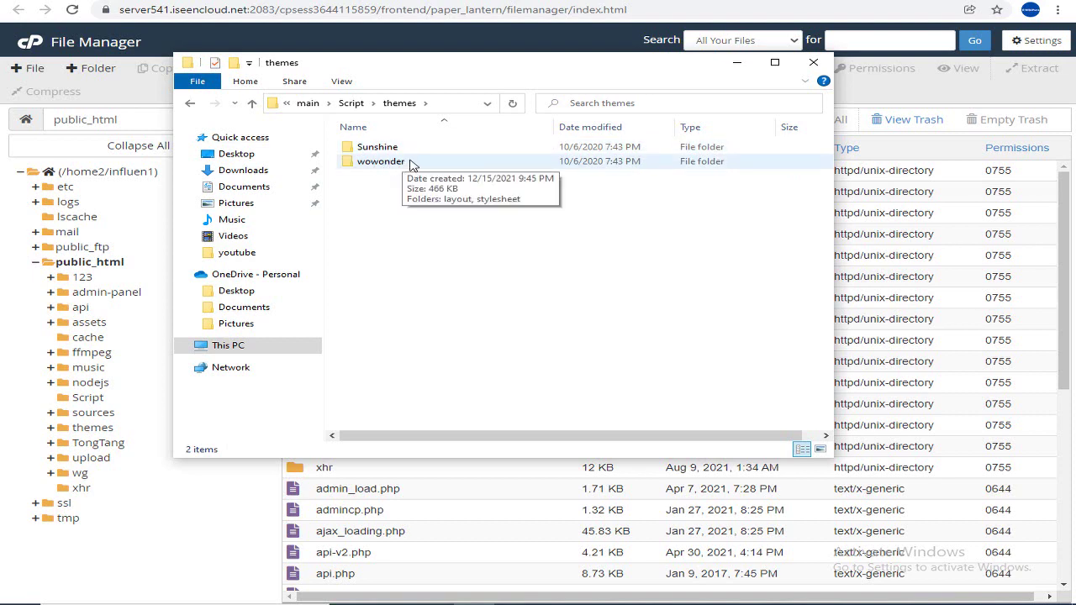
pyautogui.doubleClick(410, 163)
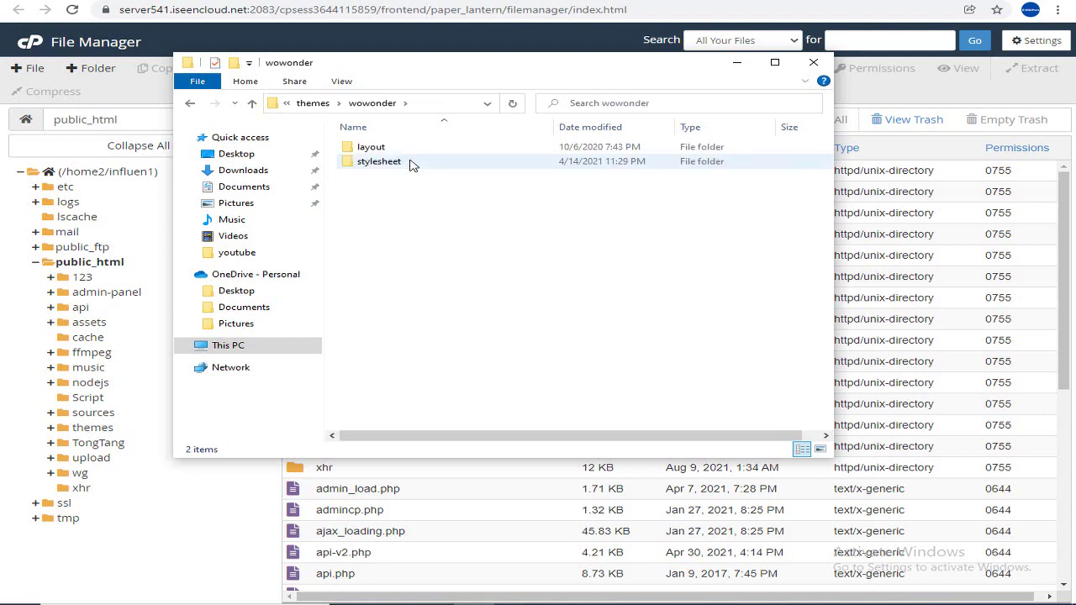
# - Switch to the cPanel File Manager and open public_html/themes/wowonder on the server
pyautogui.click(906, 97)
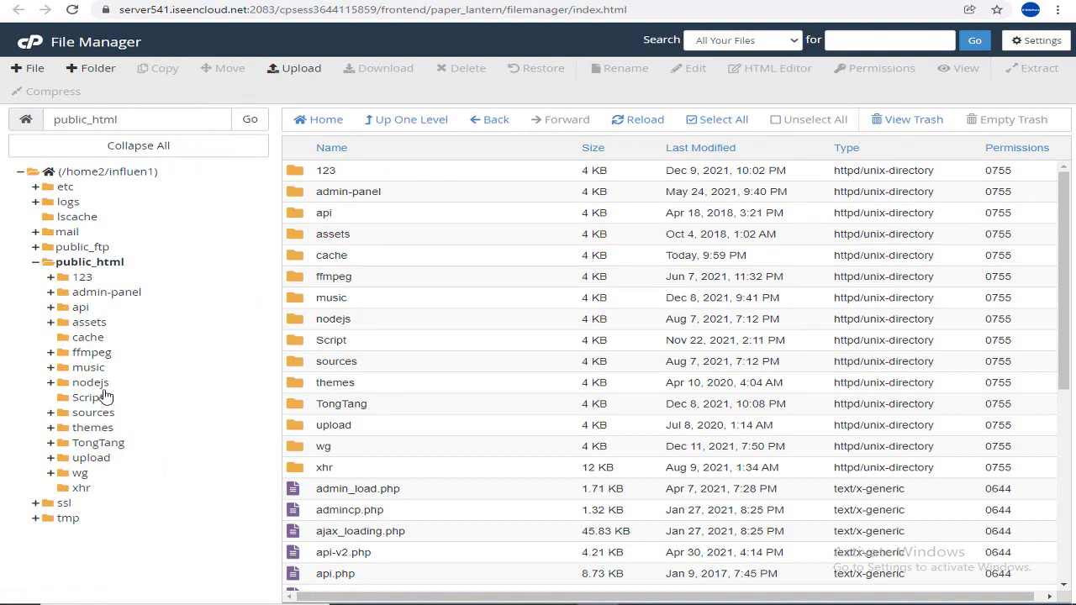
pyautogui.click(98, 430)
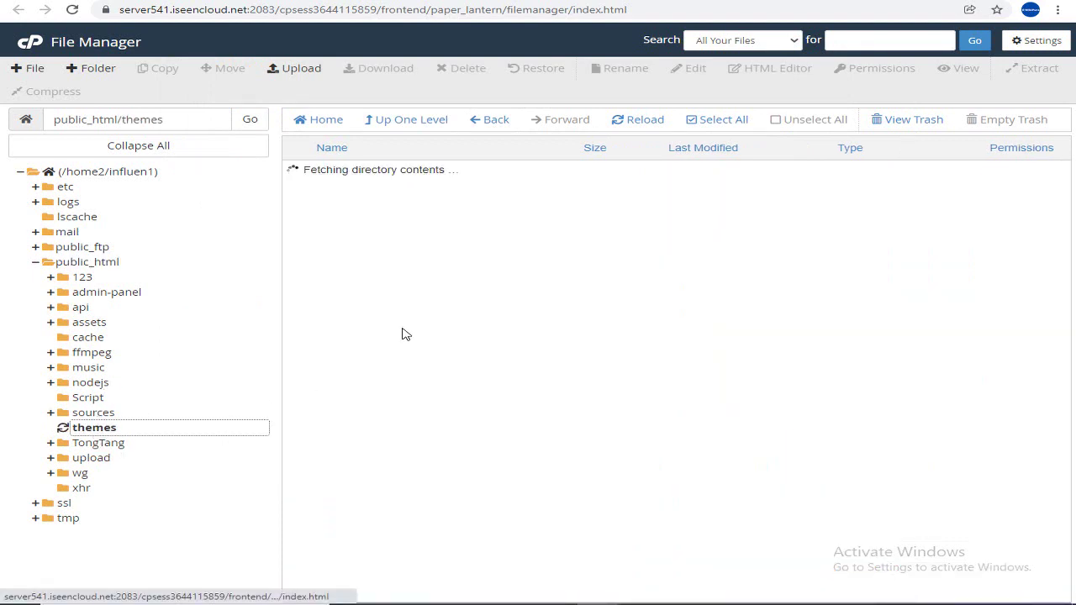
pyautogui.doubleClick(412, 201)
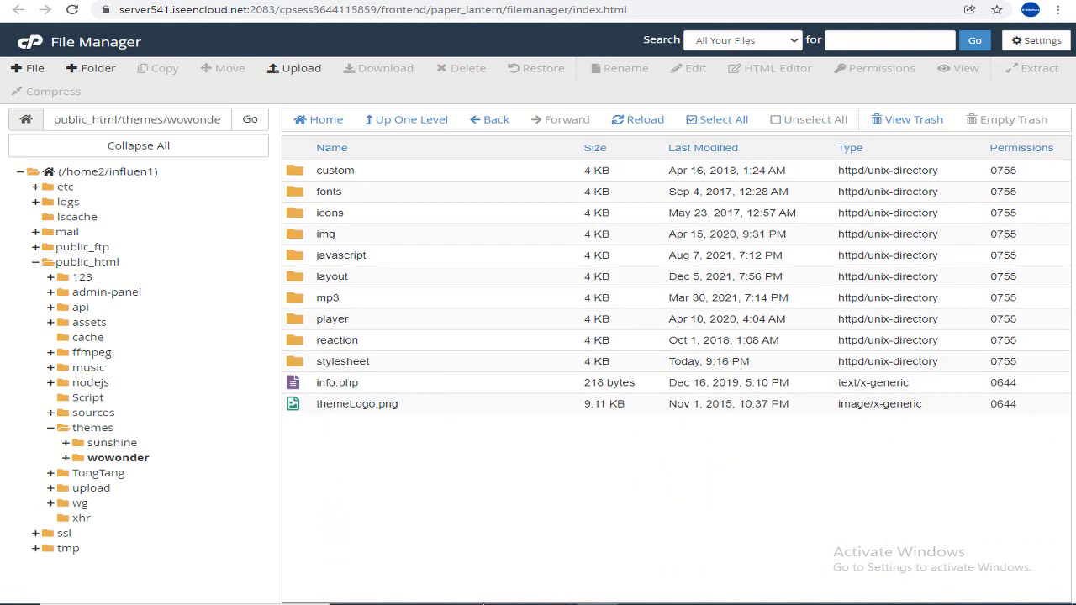
# - Open the layout folder inside wowonder both in the local add-on package and on the server
pyautogui.hotkey('alt', 'Tab')
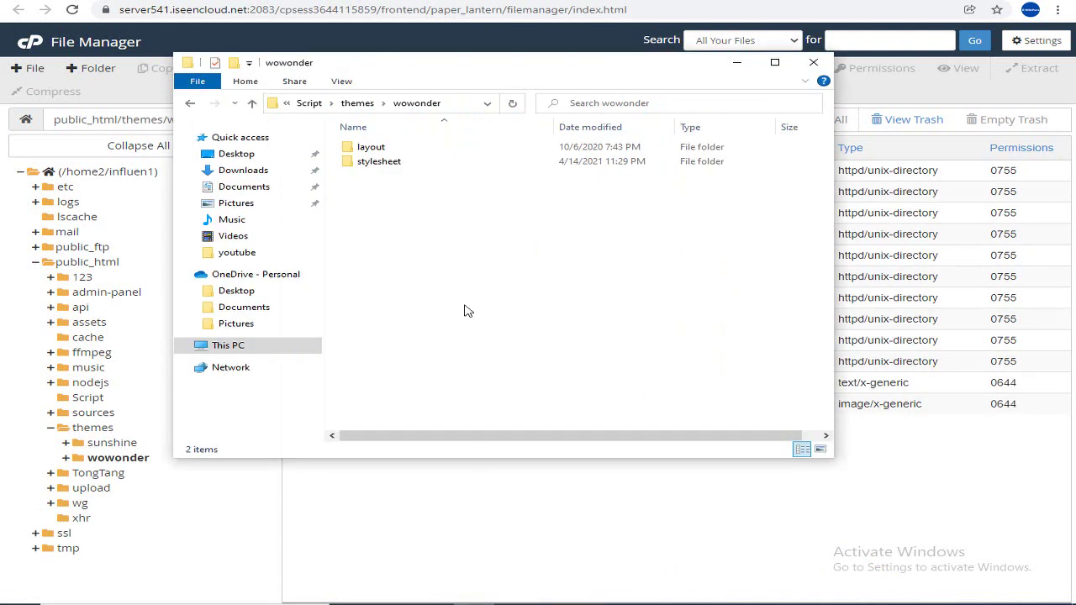
pyautogui.doubleClick(398, 149)
pyautogui.click(792, 545)
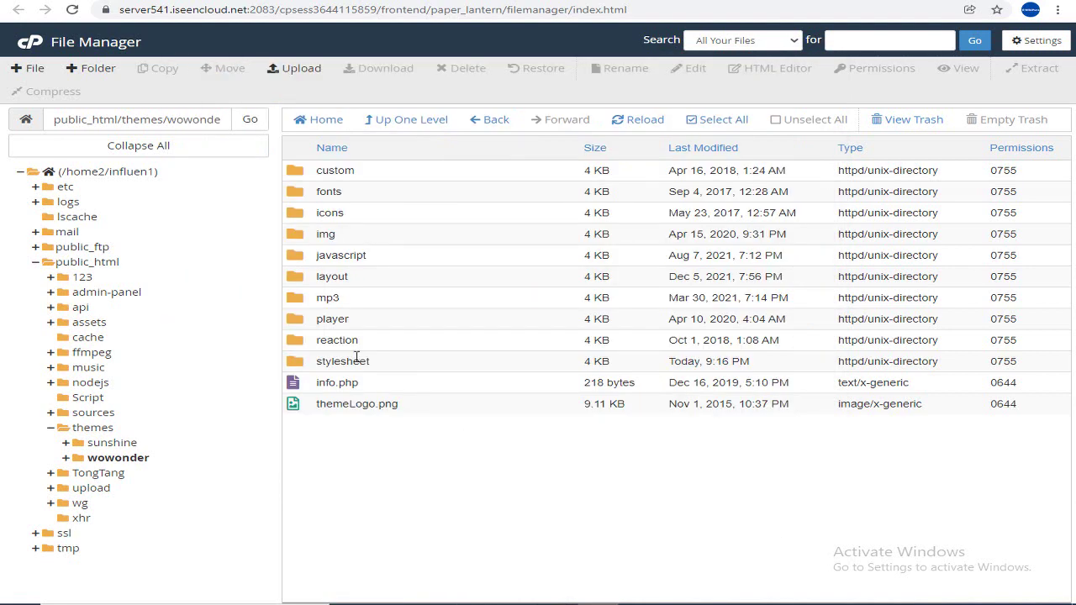
pyautogui.doubleClick(378, 283)
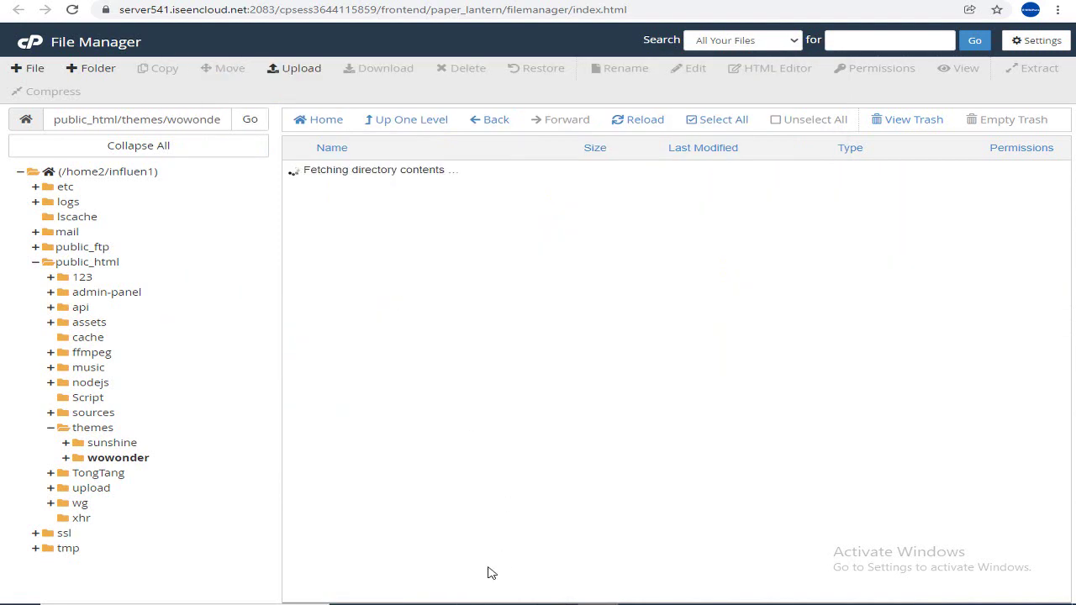
# - Open the blog folder inside layout both in the local add-on package and on the server, and compare their files
pyautogui.hotkey('alt', 'Tab')
pyautogui.doubleClick(379, 149)
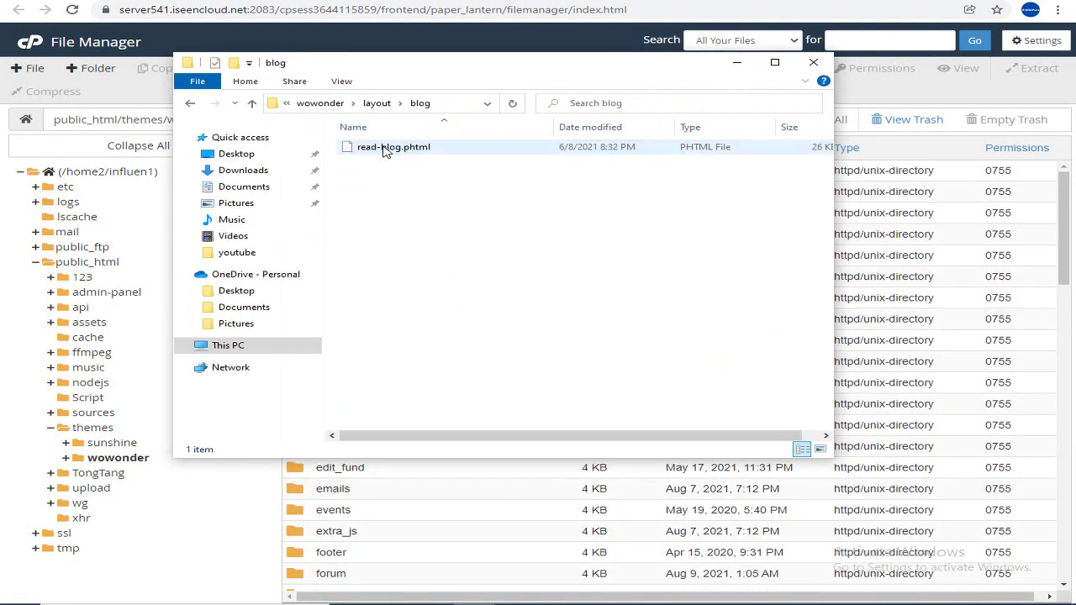
pyautogui.hotkey('alt', 'Tab')
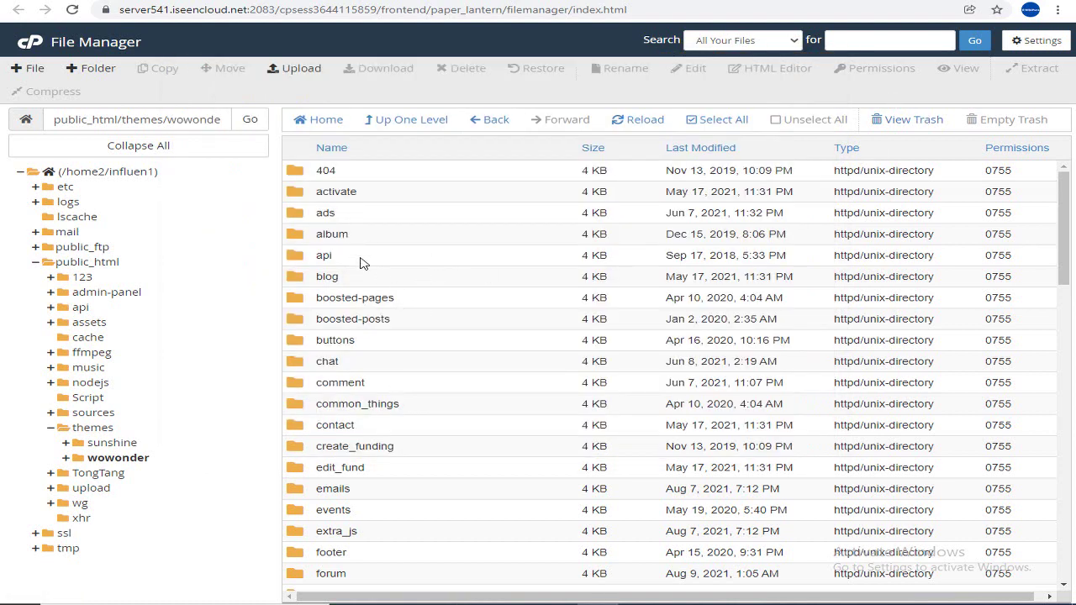
pyautogui.doubleClick(360, 287)
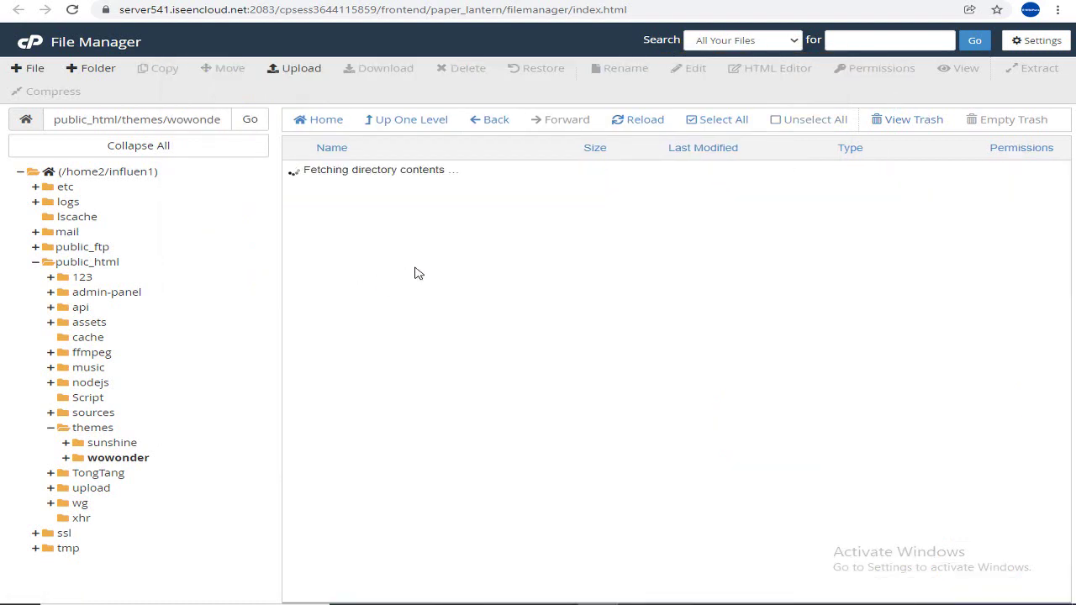
pyautogui.click(476, 599)
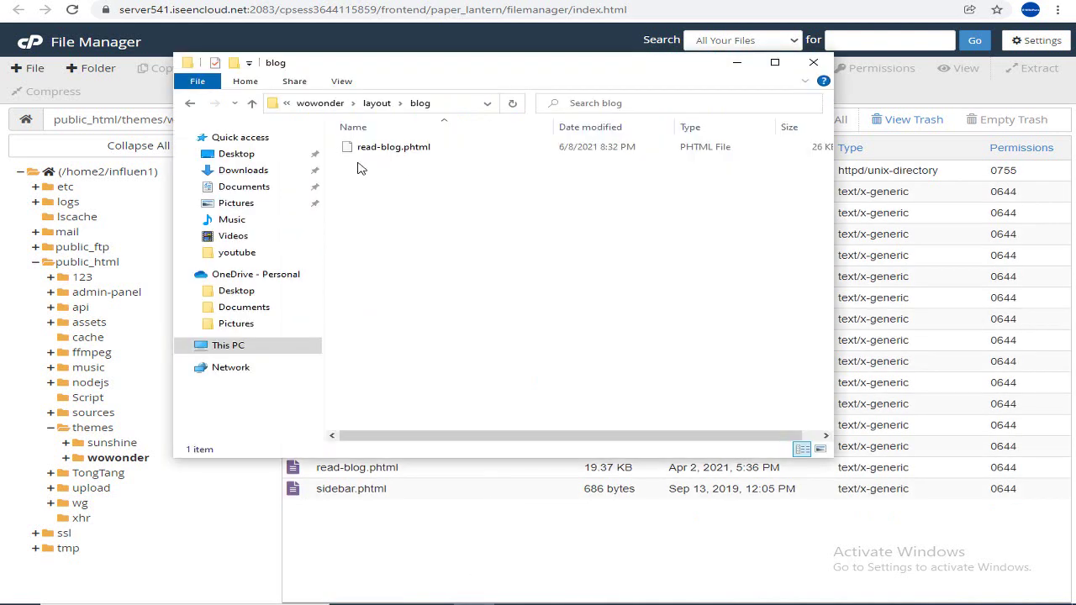
pyautogui.click(900, 102)
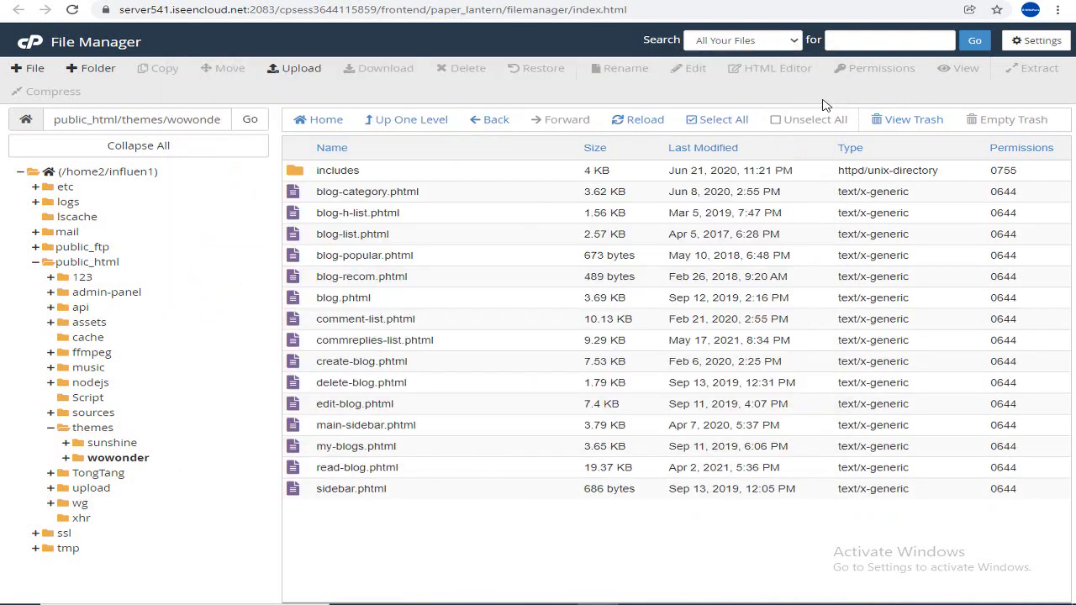
# - Start an upload into the server's blog folder and choose read-blog.phtml from the add-on's Script/themes/wowonder/layout/blog folder
pyautogui.click(301, 70)
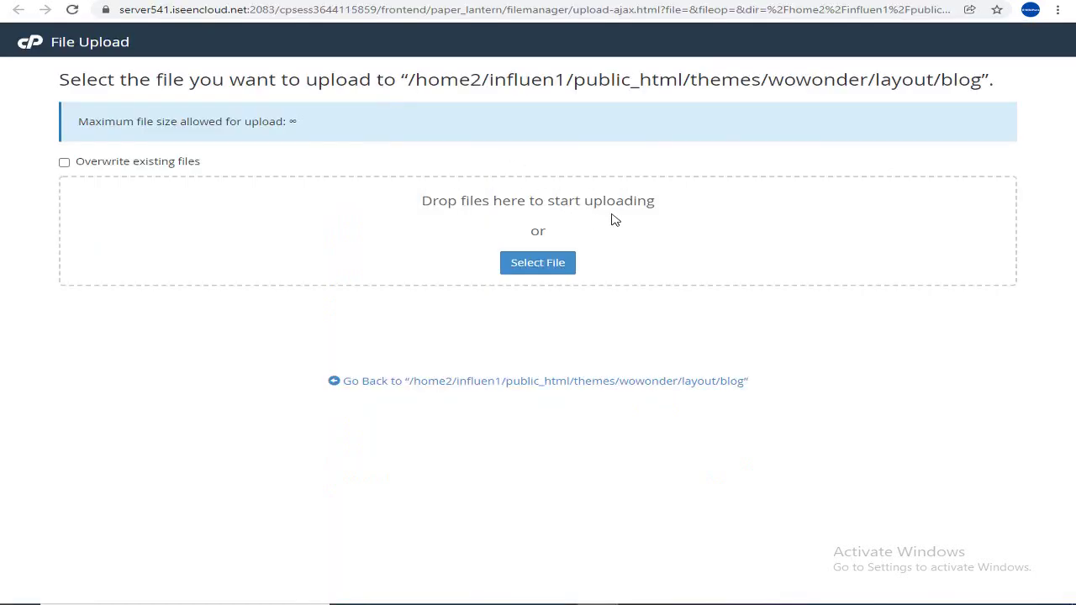
pyautogui.click(569, 261)
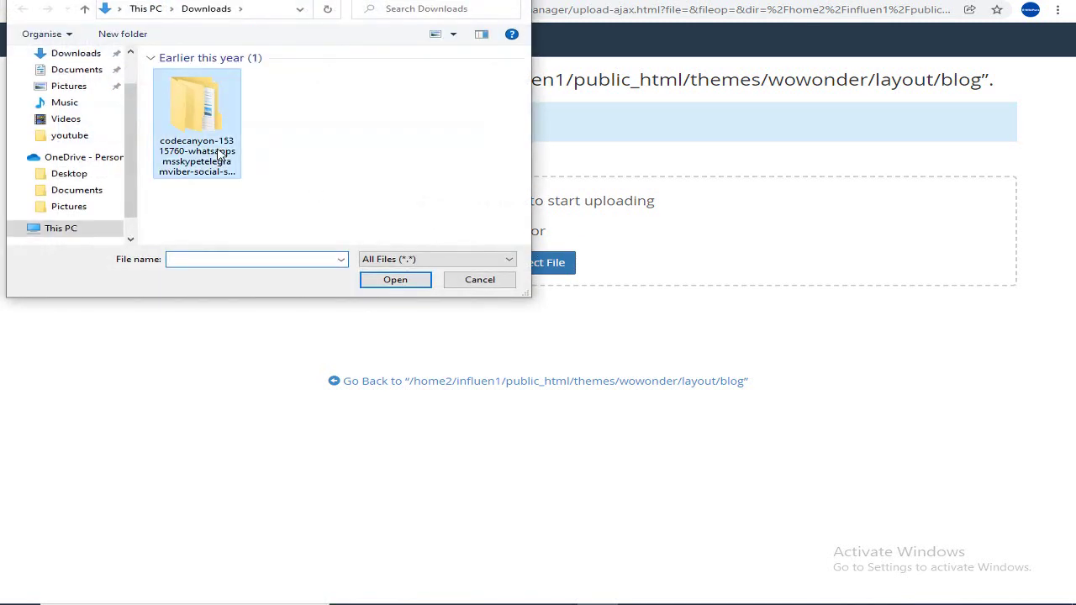
pyautogui.doubleClick(200, 127)
pyautogui.doubleClick(220, 78)
pyautogui.doubleClick(215, 91)
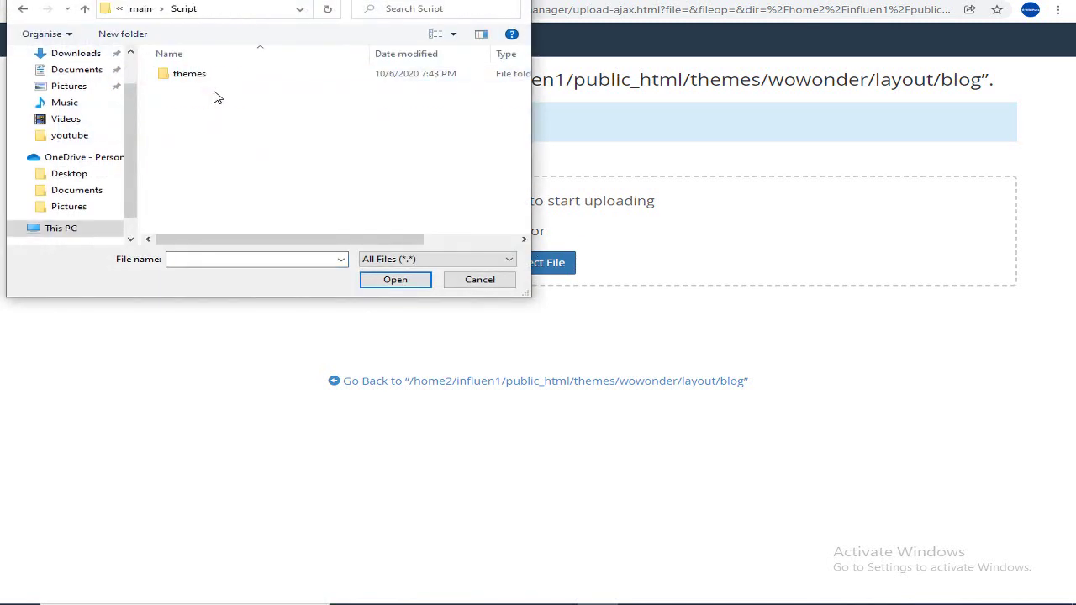
pyautogui.doubleClick(206, 76)
pyautogui.doubleClick(210, 88)
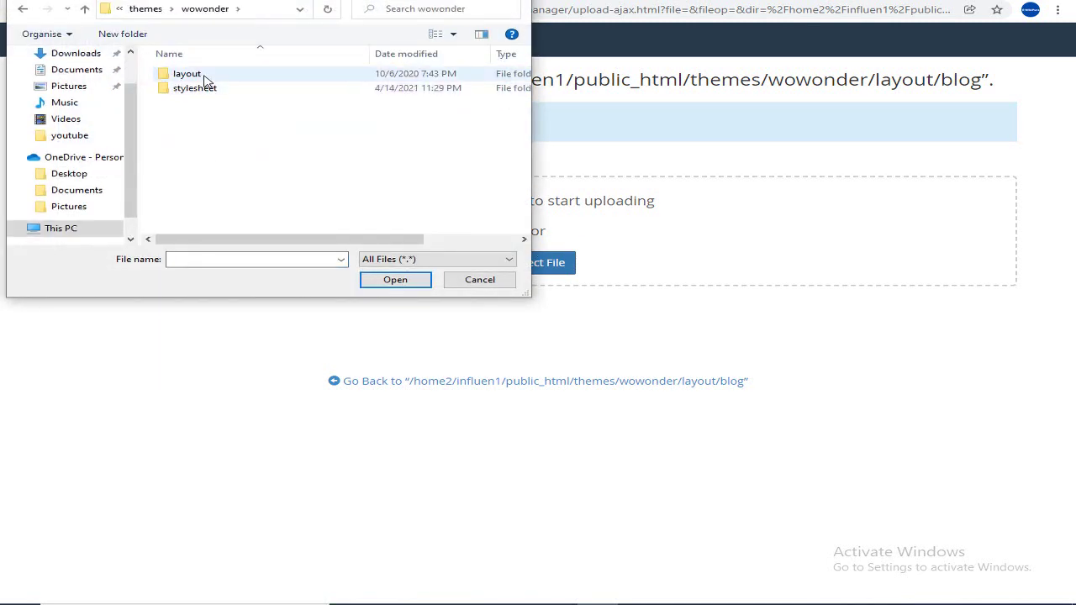
pyautogui.doubleClick(205, 76)
pyautogui.doubleClick(205, 75)
pyautogui.click(206, 77)
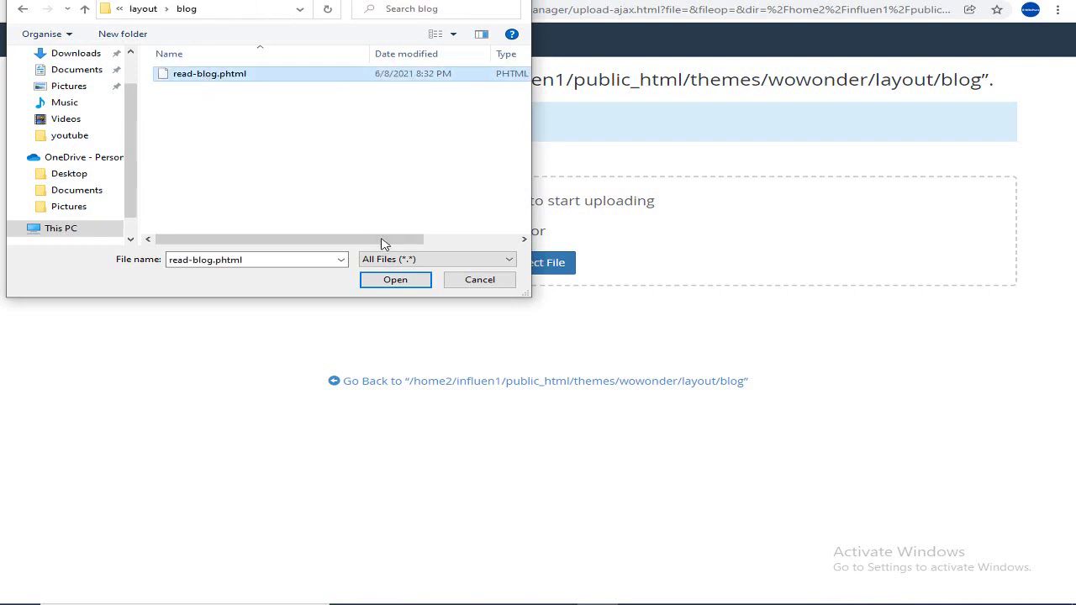
# - Upload read-blog.phtml, overwriting the existing server copy, and return to the server's blog folder
pyautogui.click(396, 280)
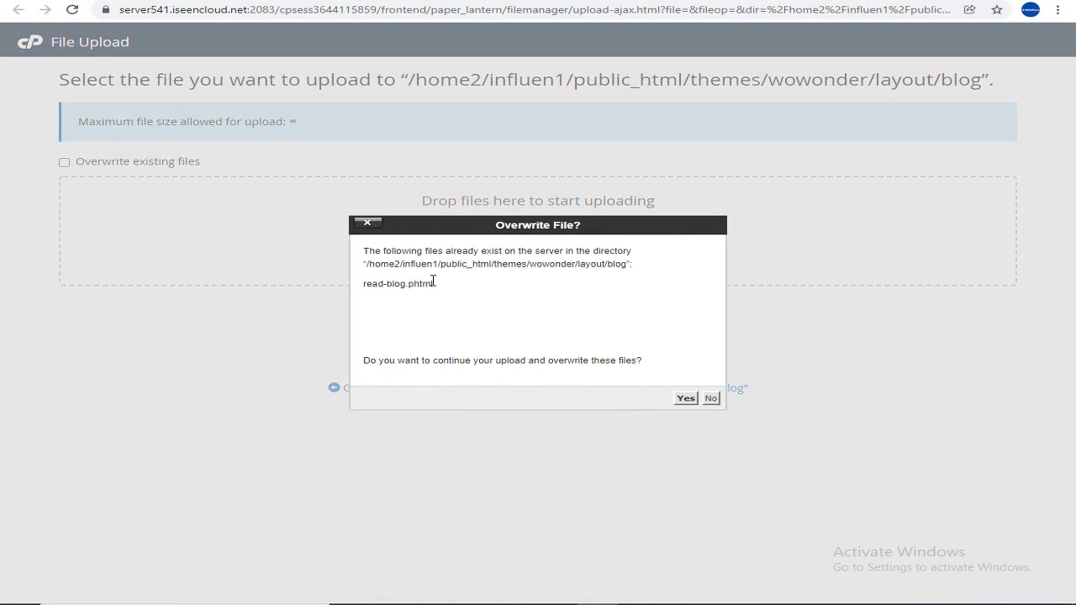
pyautogui.click(679, 402)
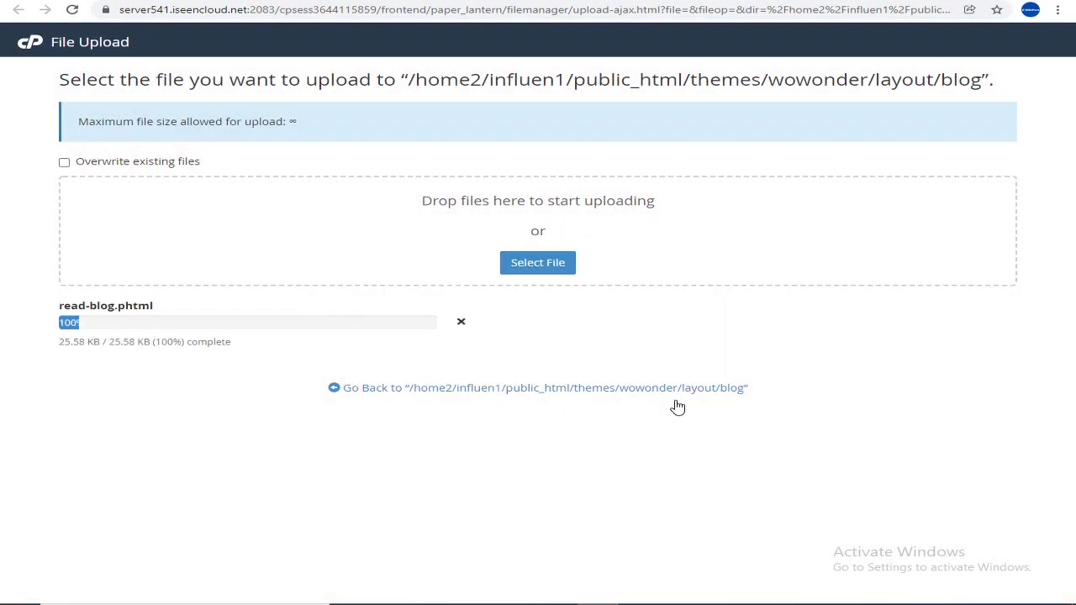
pyautogui.click(640, 390)
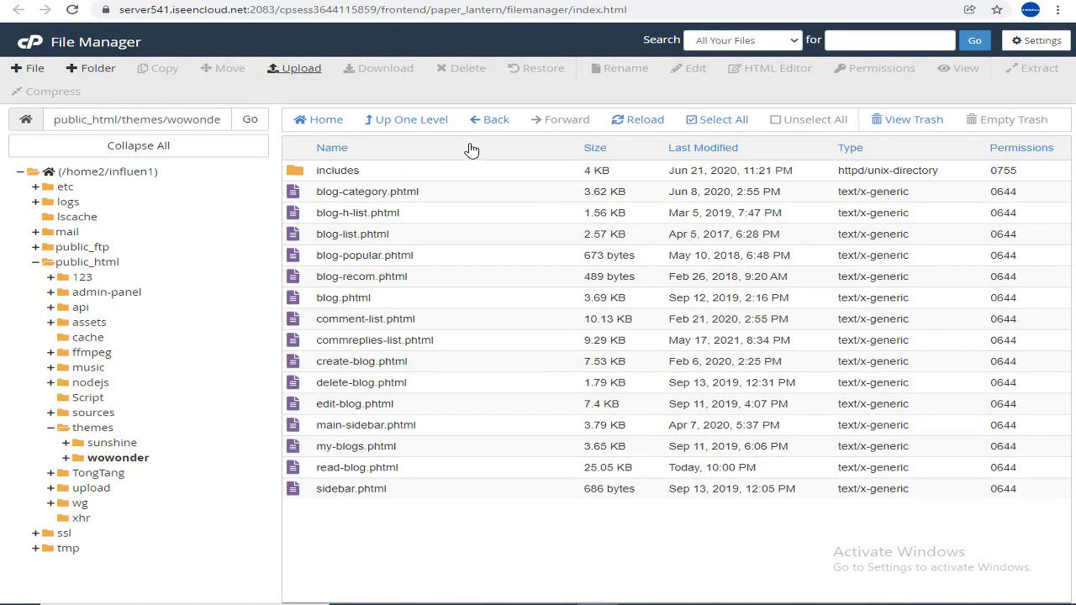
# - Open the header folder inside layout in the local add-on package and in the cPanel File Manager
pyautogui.click(481, 604)
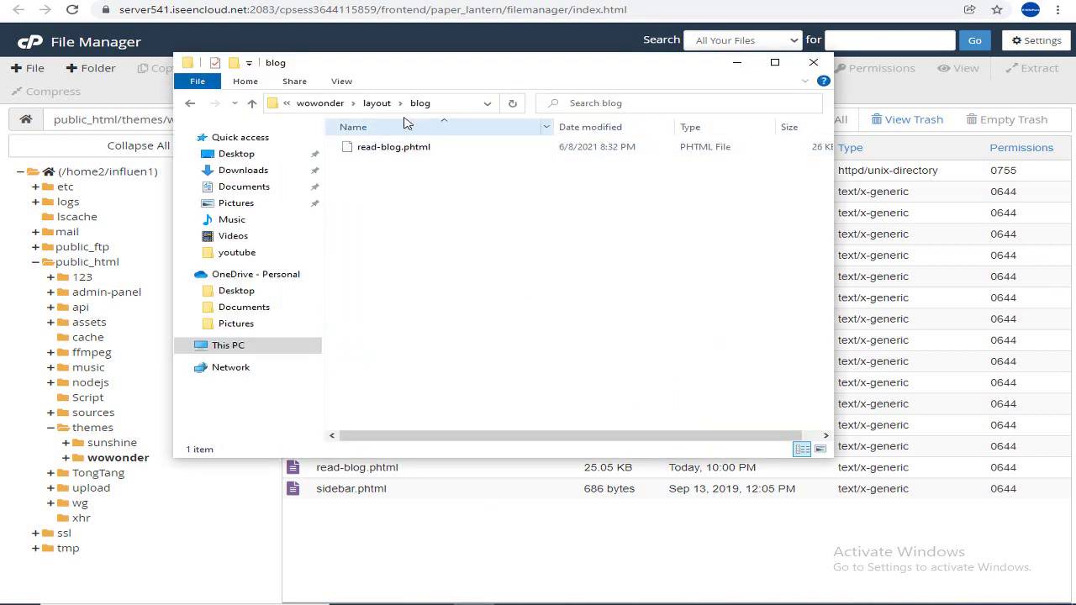
pyautogui.click(383, 104)
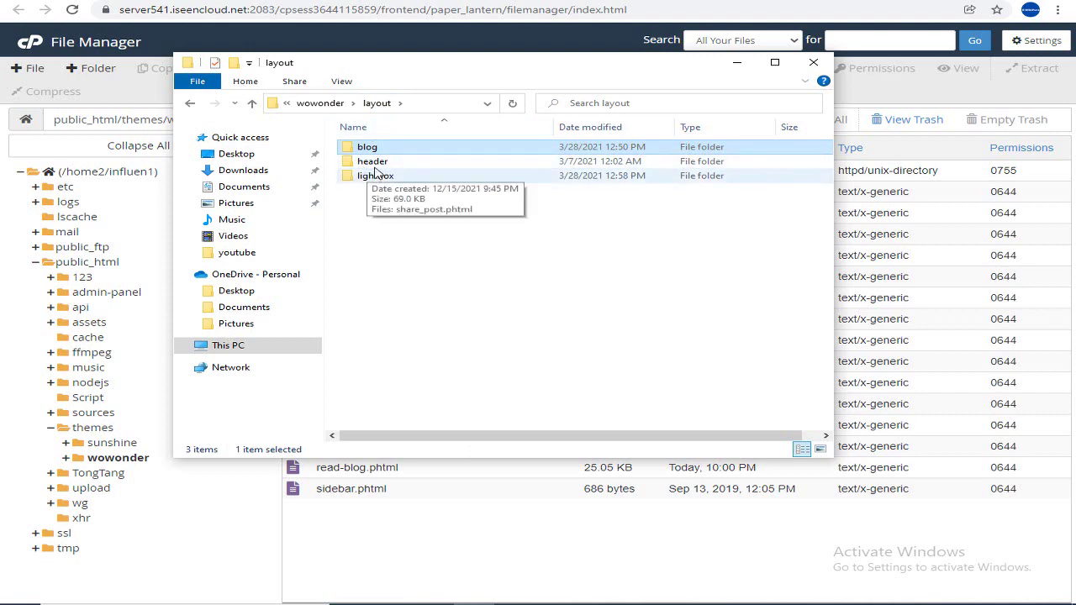
pyautogui.doubleClick(424, 162)
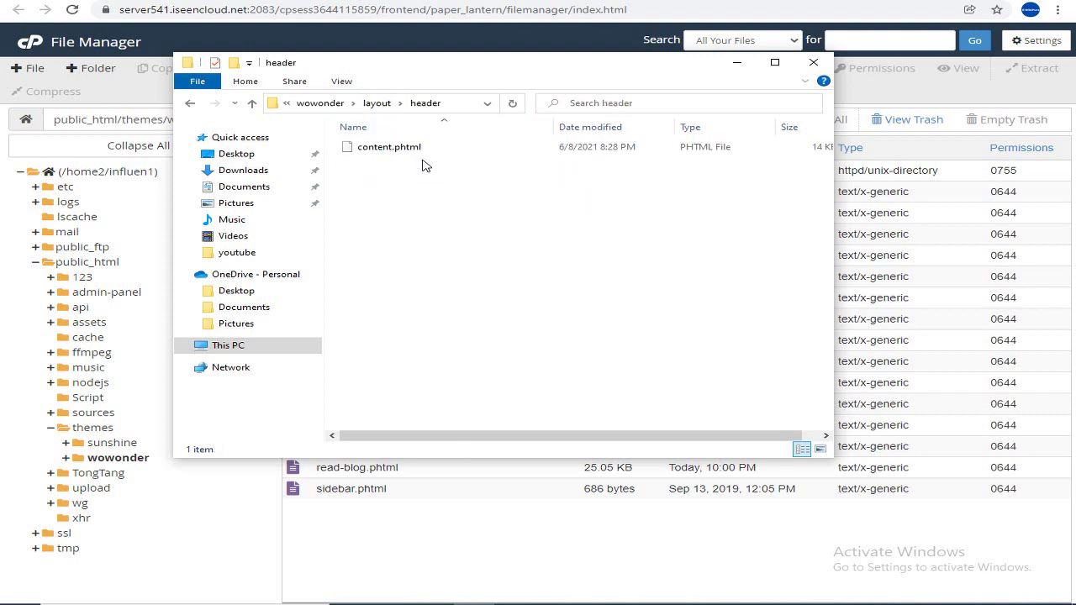
pyautogui.click(887, 101)
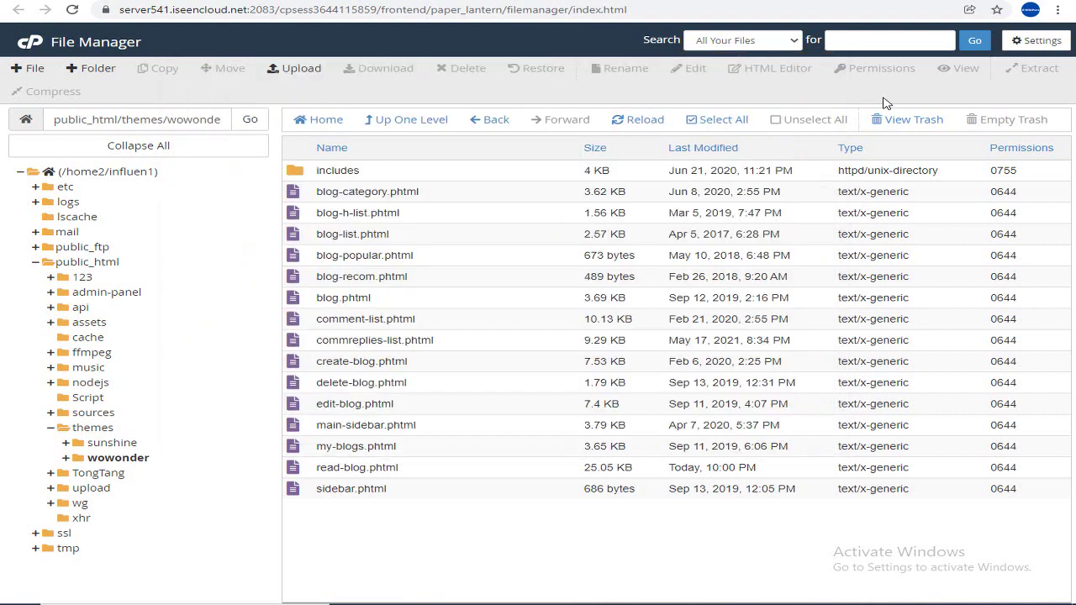
pyautogui.click(507, 122)
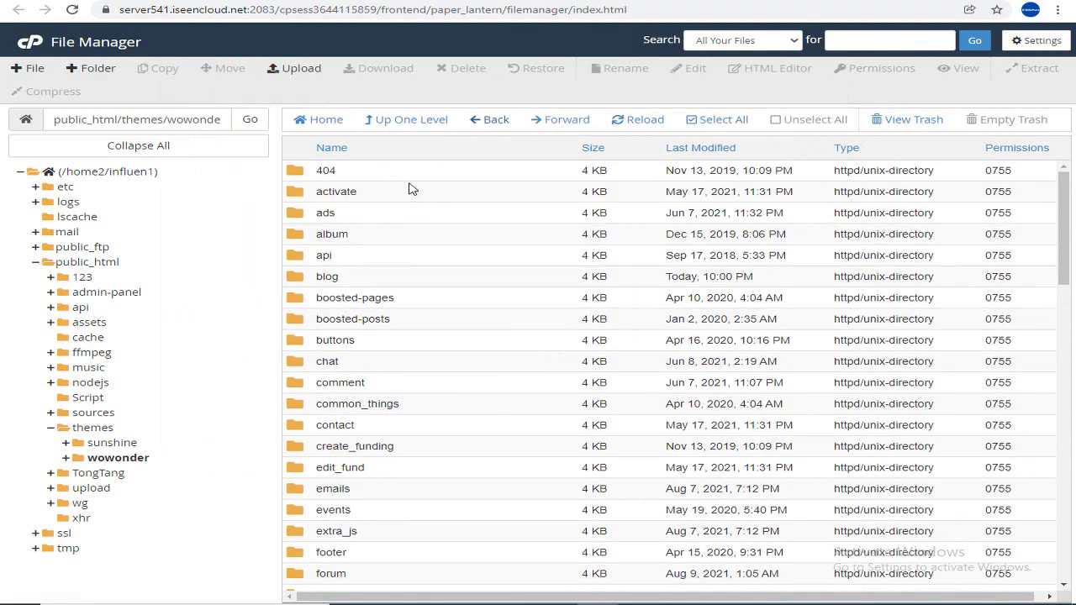
pyautogui.scroll(-5, 387, 420)
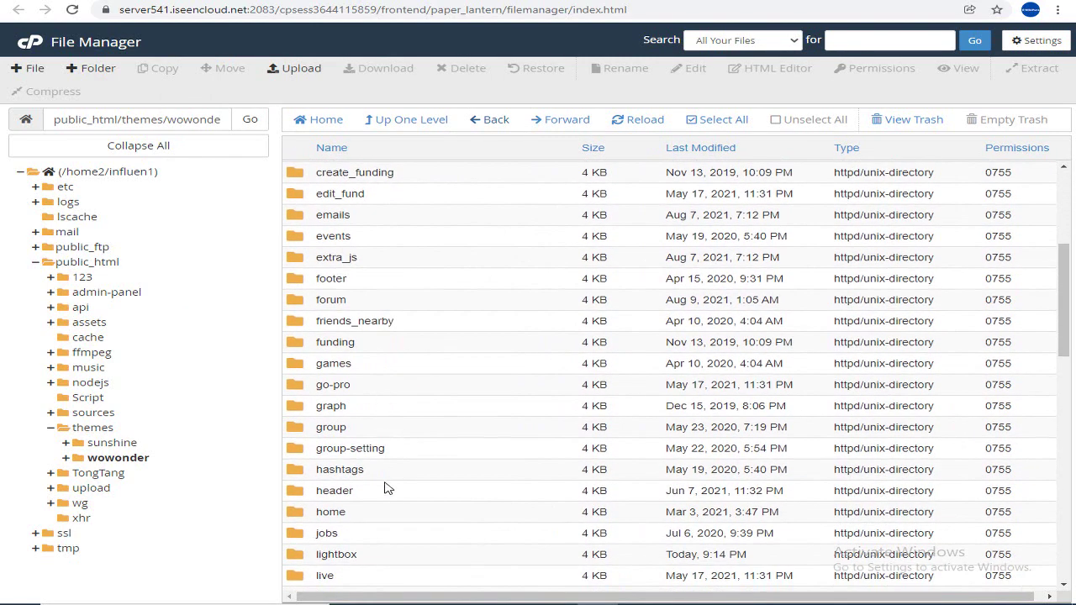
pyautogui.doubleClick(379, 493)
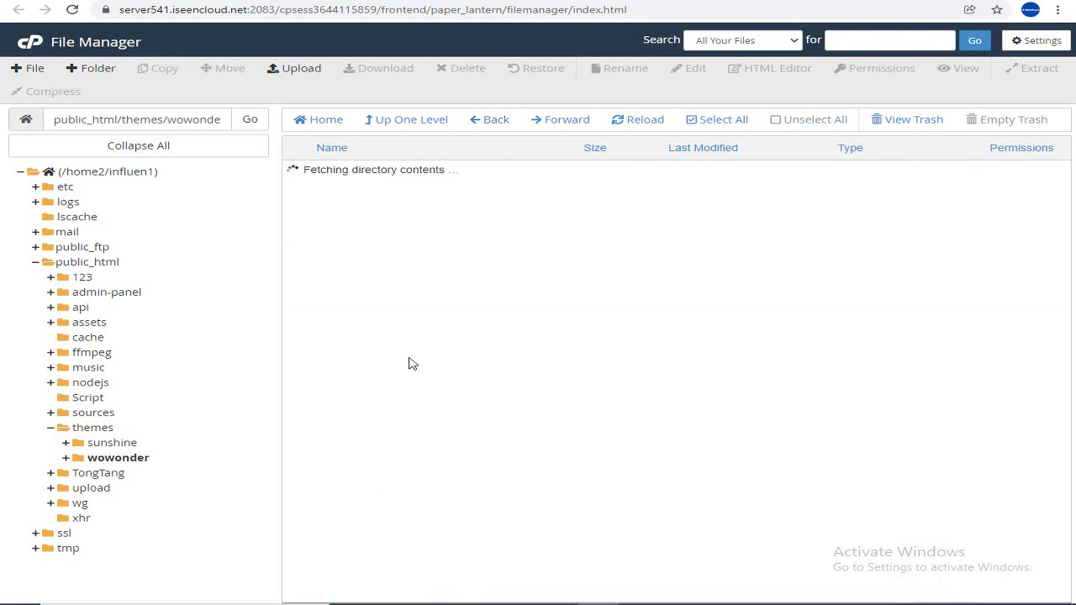
pyautogui.click(474, 604)
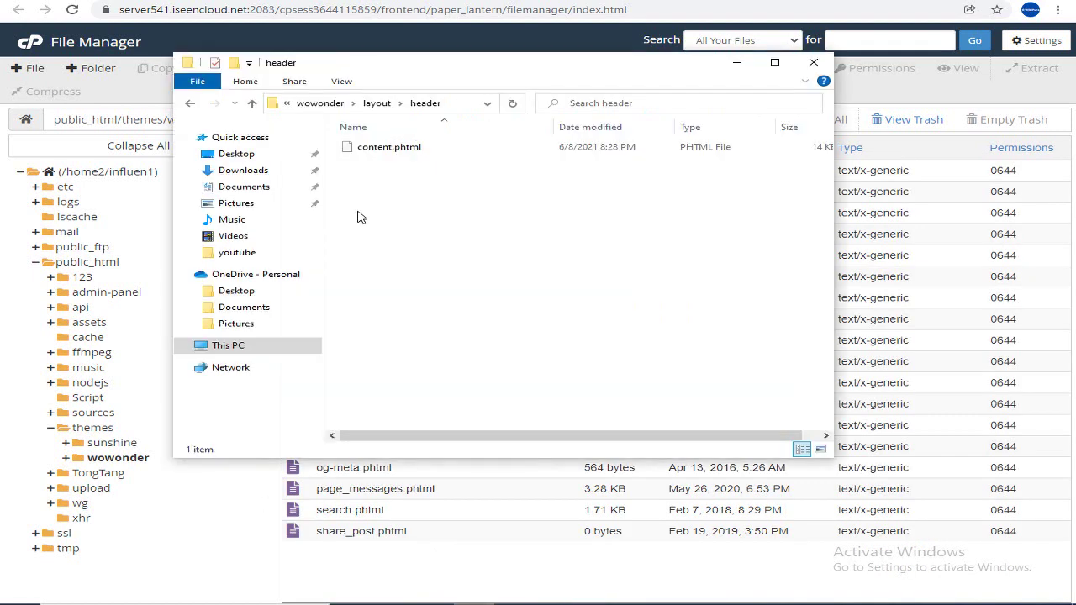
pyautogui.click(856, 156)
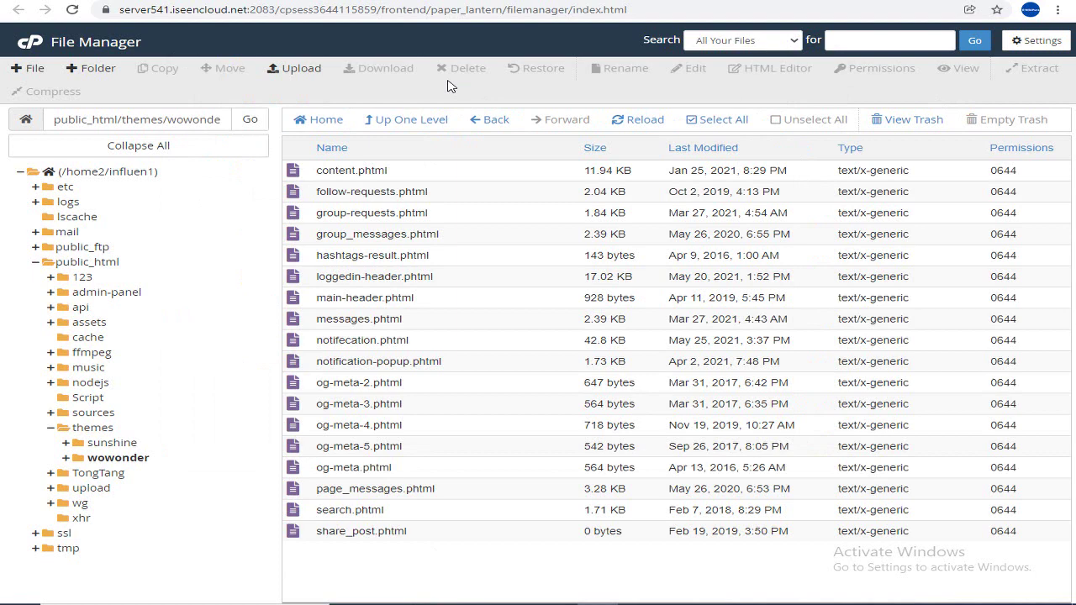
# - Upload content.phtml from the add-on's layout/header folder to the server's header folder, overwriting the existing file, and return to that folder
pyautogui.click(305, 69)
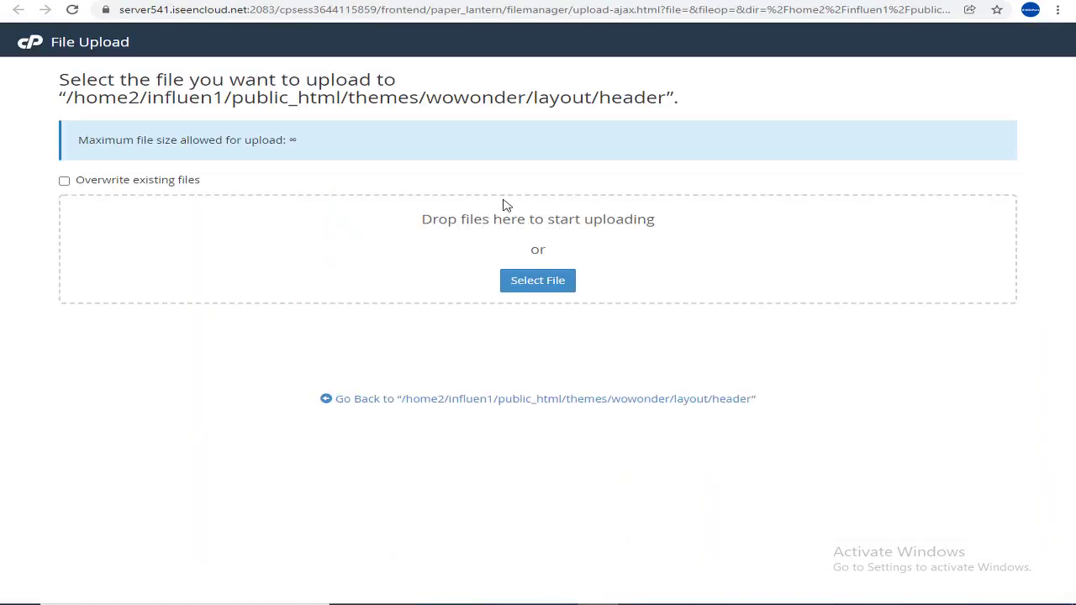
pyautogui.click(538, 280)
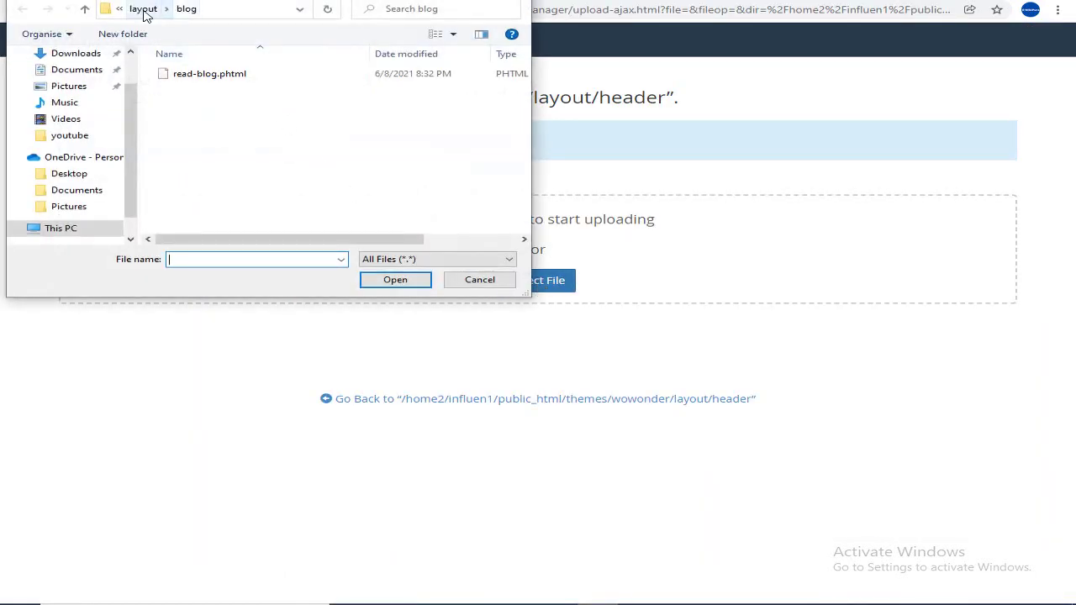
pyautogui.click(144, 9)
pyautogui.doubleClick(179, 88)
pyautogui.click(214, 80)
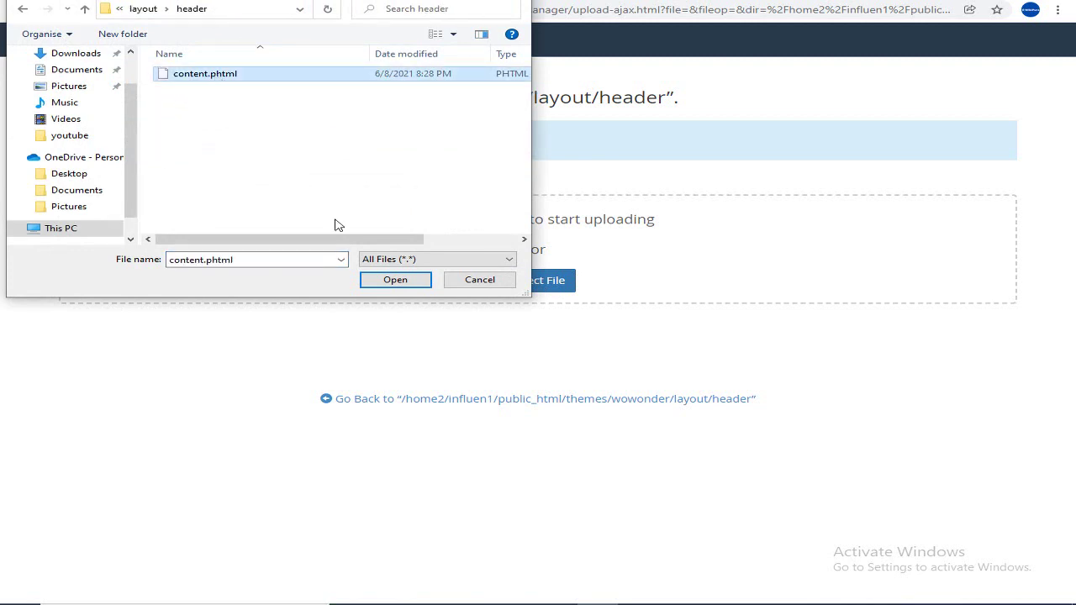
pyautogui.click(395, 280)
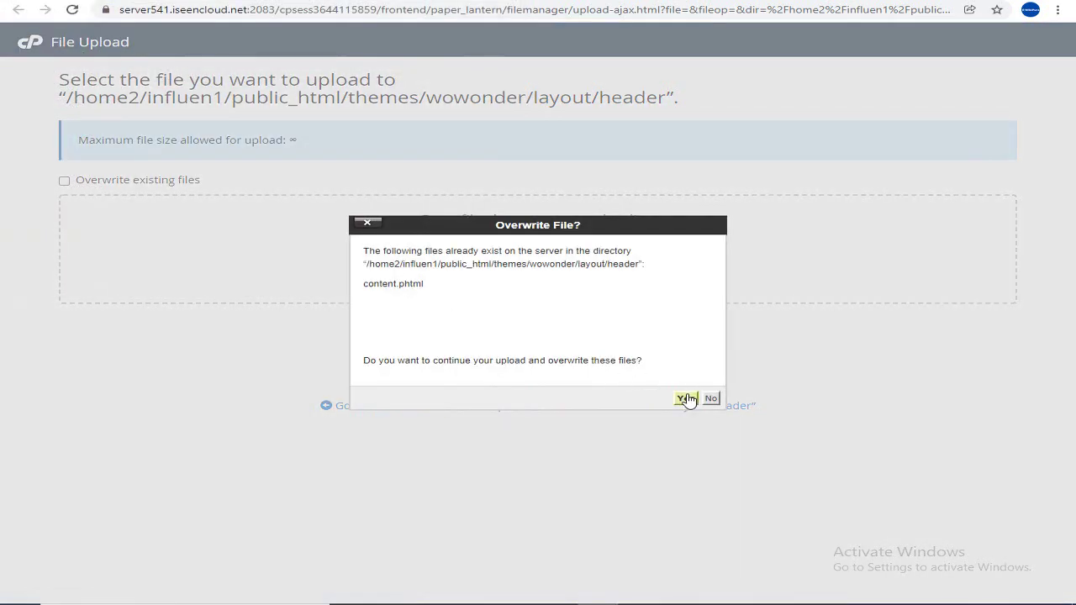
pyautogui.click(685, 398)
pyautogui.click(650, 406)
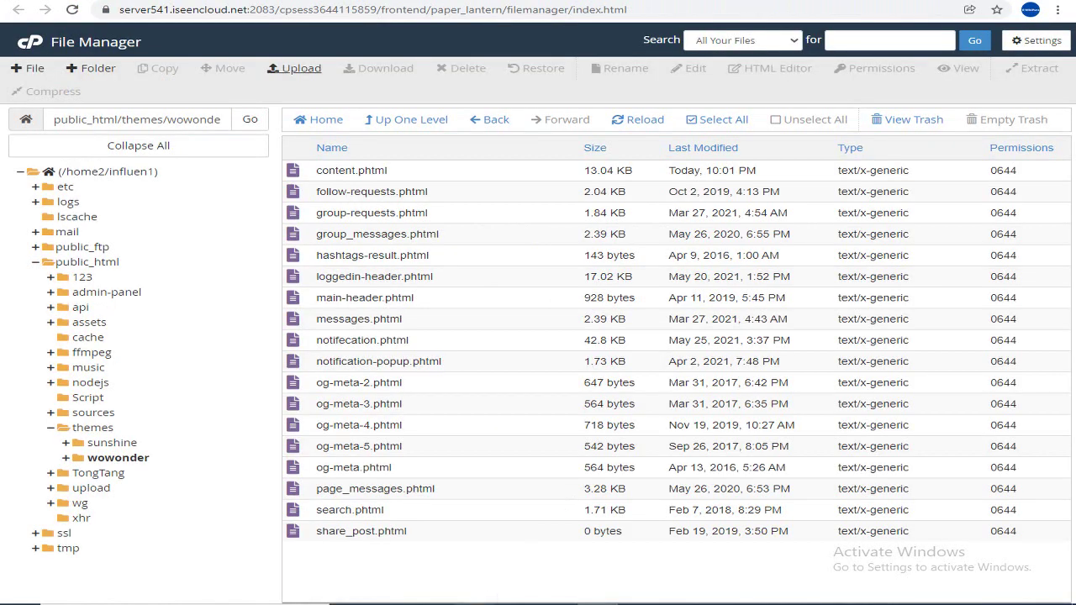
# - Open the lightbox folder inside layout in the local package and on the server, and bring the local folder back up
pyautogui.hotkey('alt', 'Tab')
pyautogui.click(377, 103)
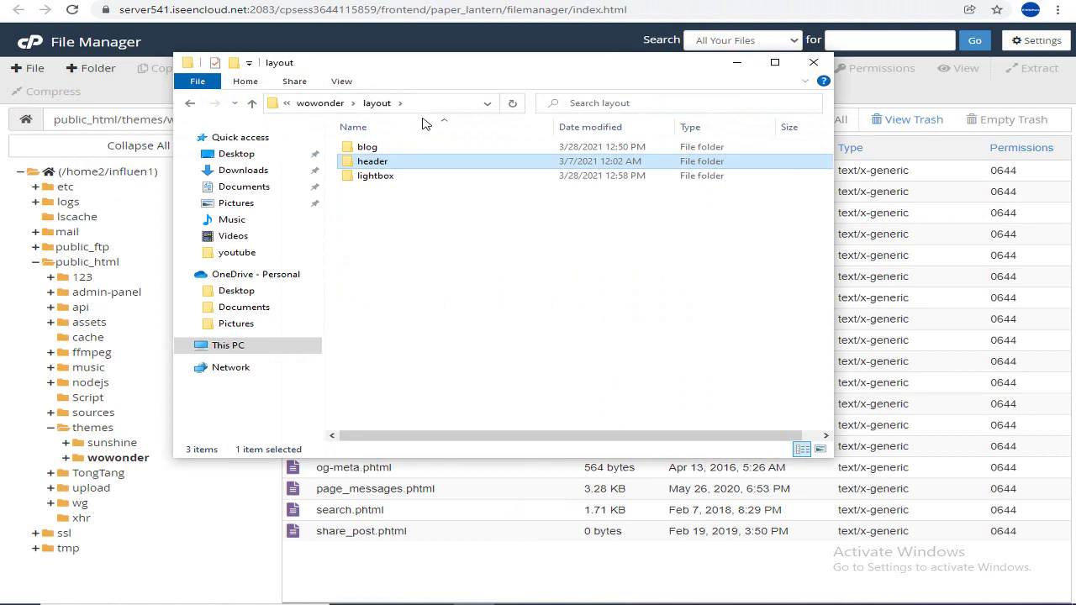
pyautogui.doubleClick(381, 179)
pyautogui.hotkey('alt', 'Tab')
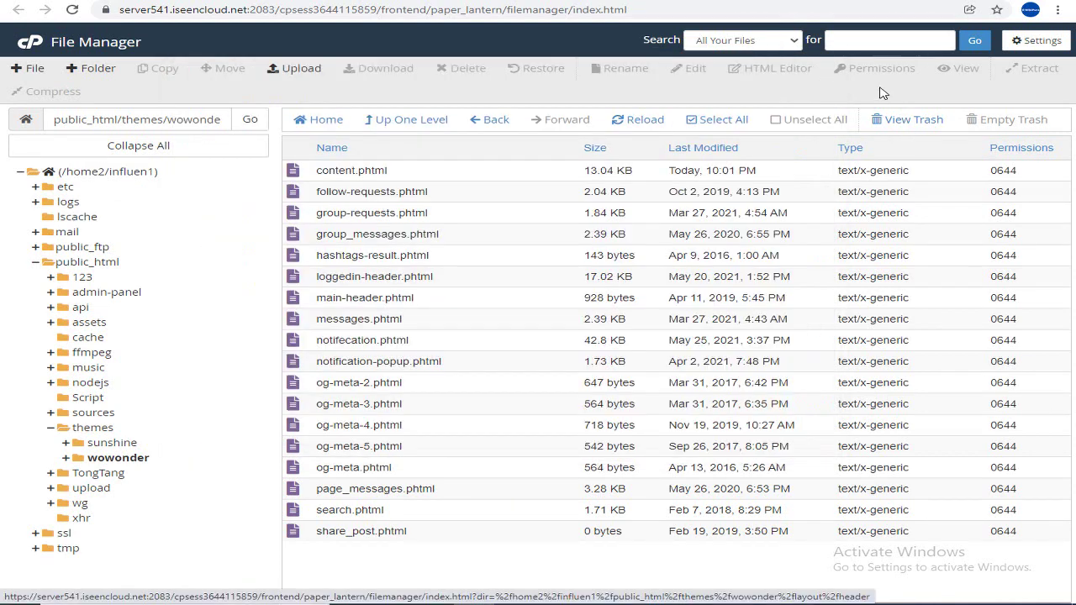
pyautogui.click(501, 123)
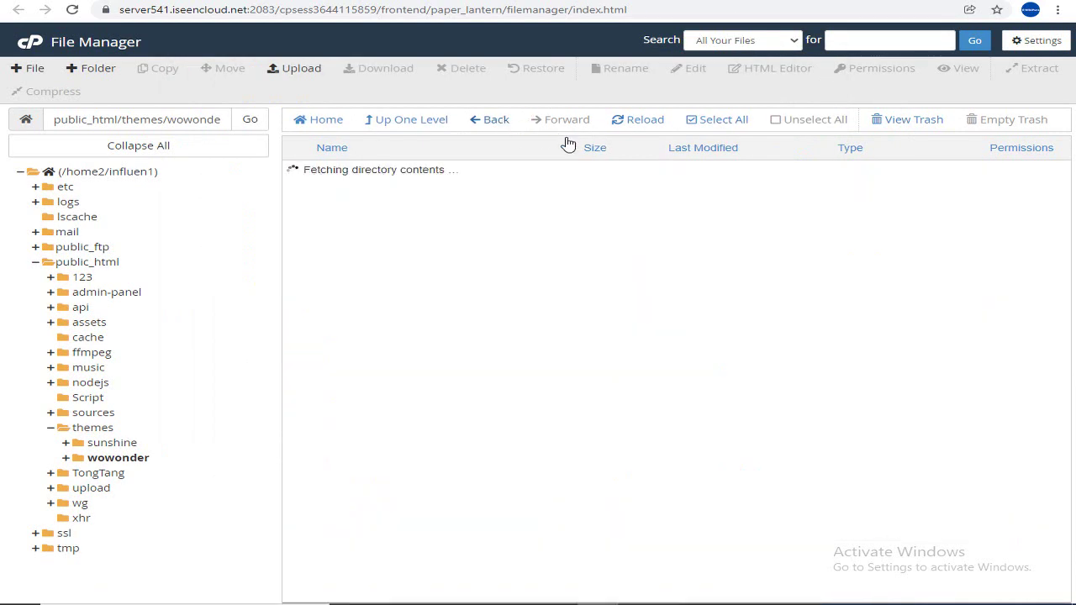
pyautogui.click(474, 125)
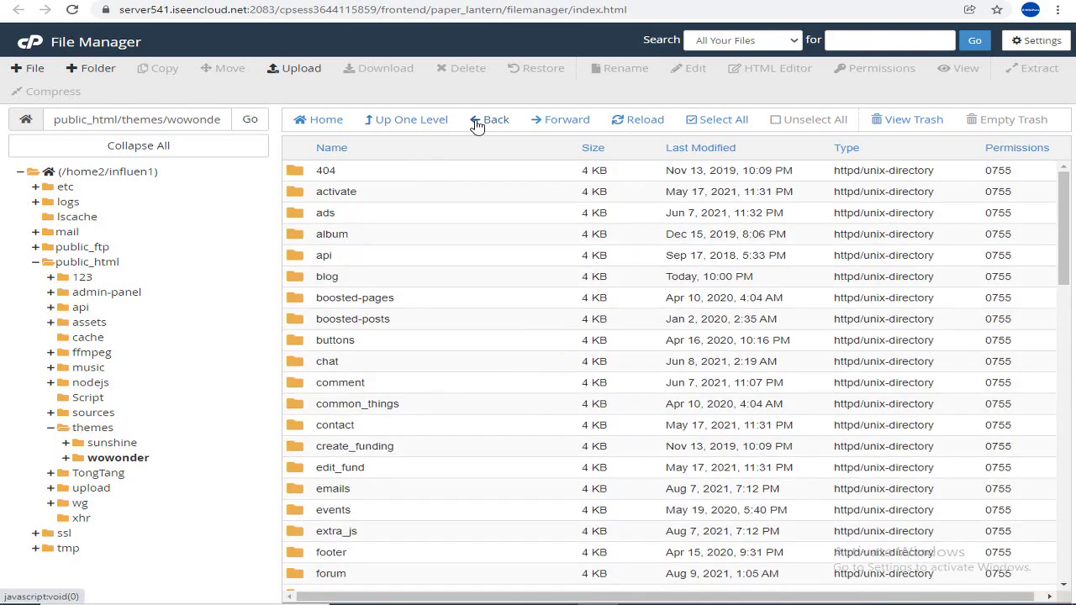
pyautogui.scroll(-10, 434, 232)
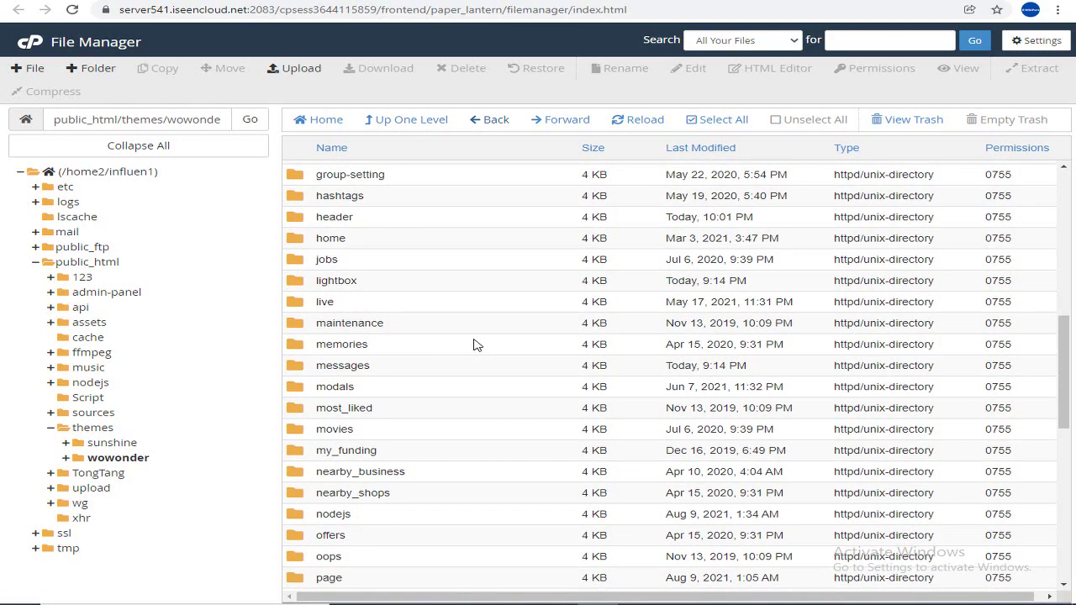
pyautogui.scroll(-3, 473, 347)
pyautogui.scroll(3, 473, 351)
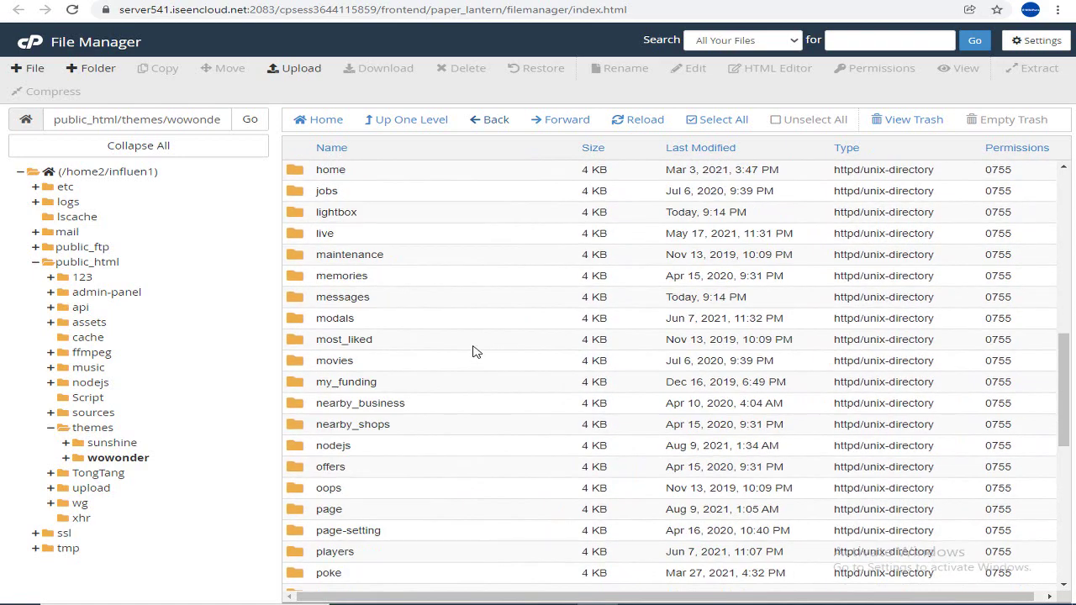
pyautogui.doubleClick(425, 221)
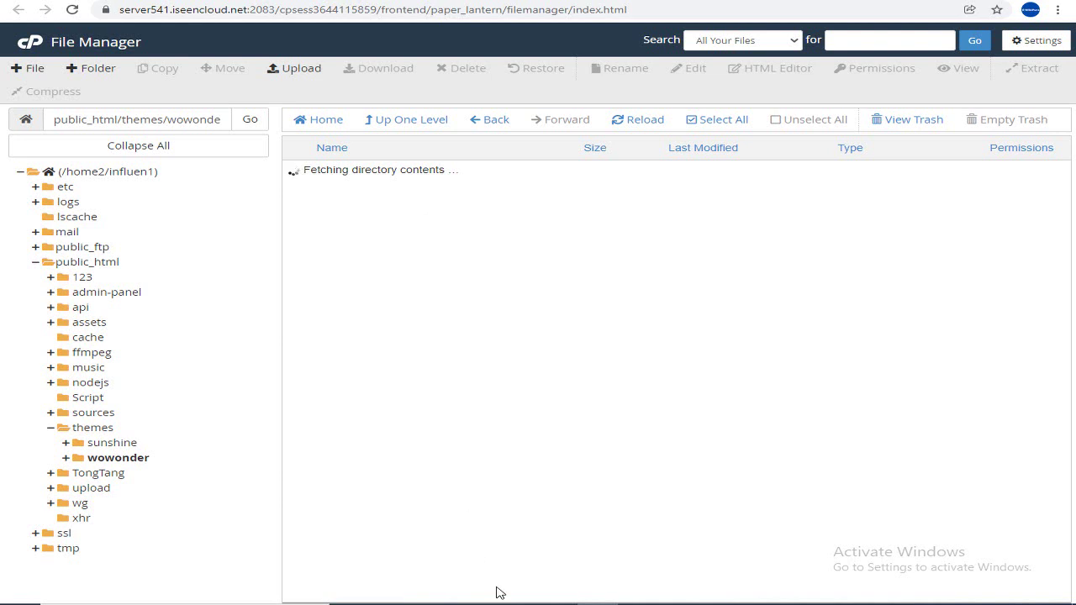
pyautogui.hotkey('alt', 'Tab')
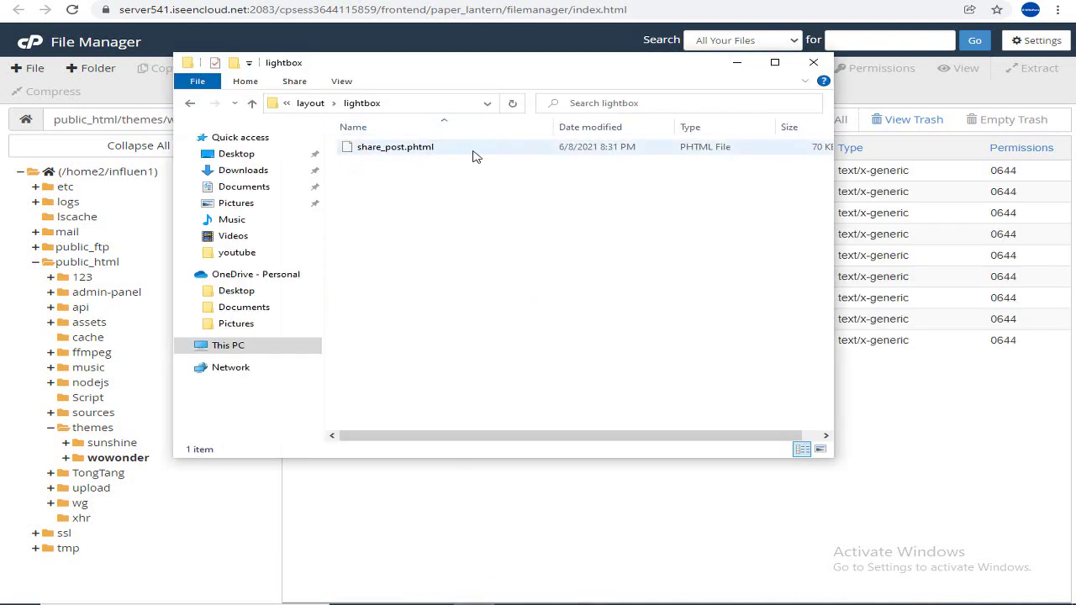
# - Upload share_post.phtml from the add-on's layout/lightbox folder to the server's lightbox folder, overwriting the existing file, and return to that folder
pyautogui.click(894, 404)
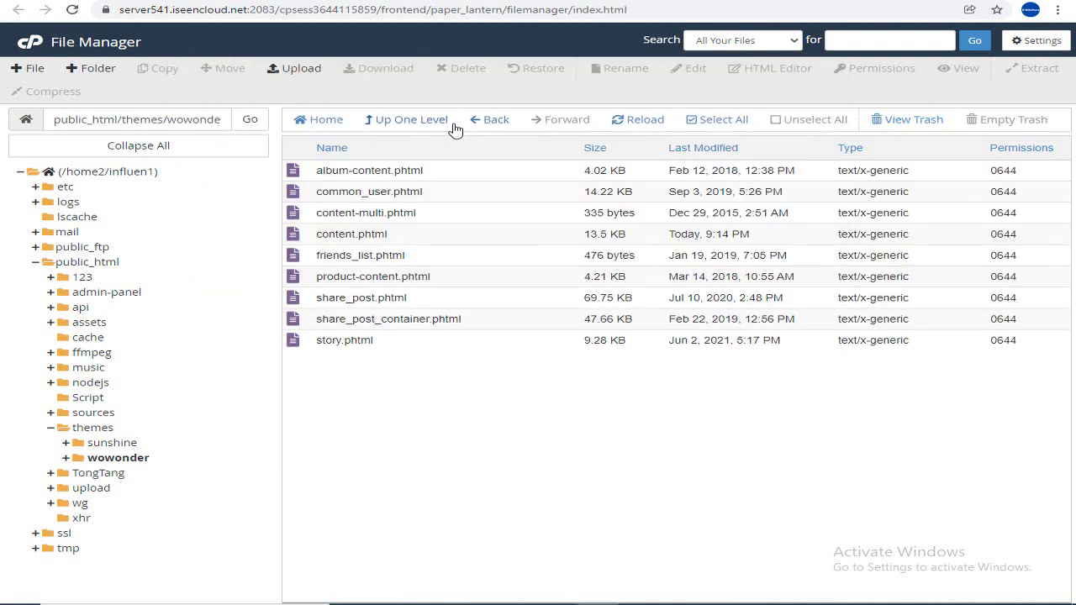
pyautogui.click(302, 71)
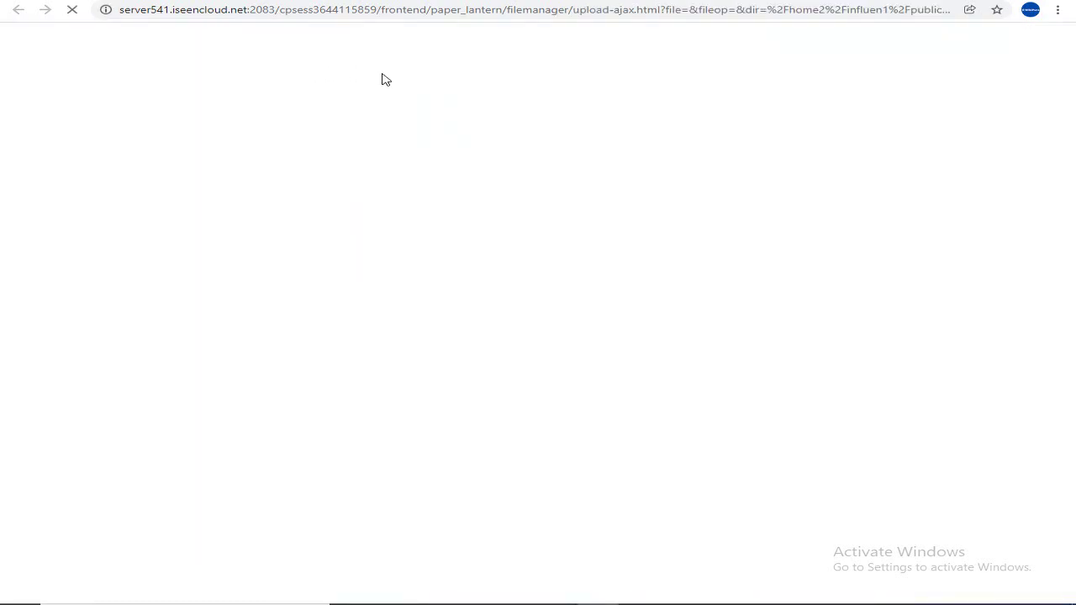
pyautogui.click(569, 279)
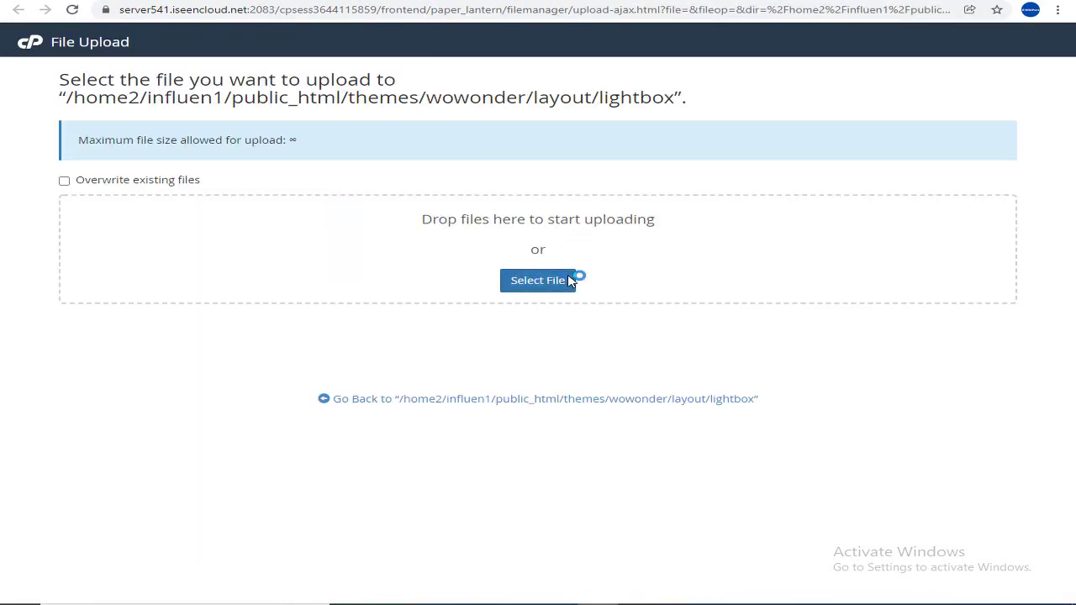
pyautogui.hotkey('alt', 'Up')
pyautogui.hotkey('alt', 'Up')
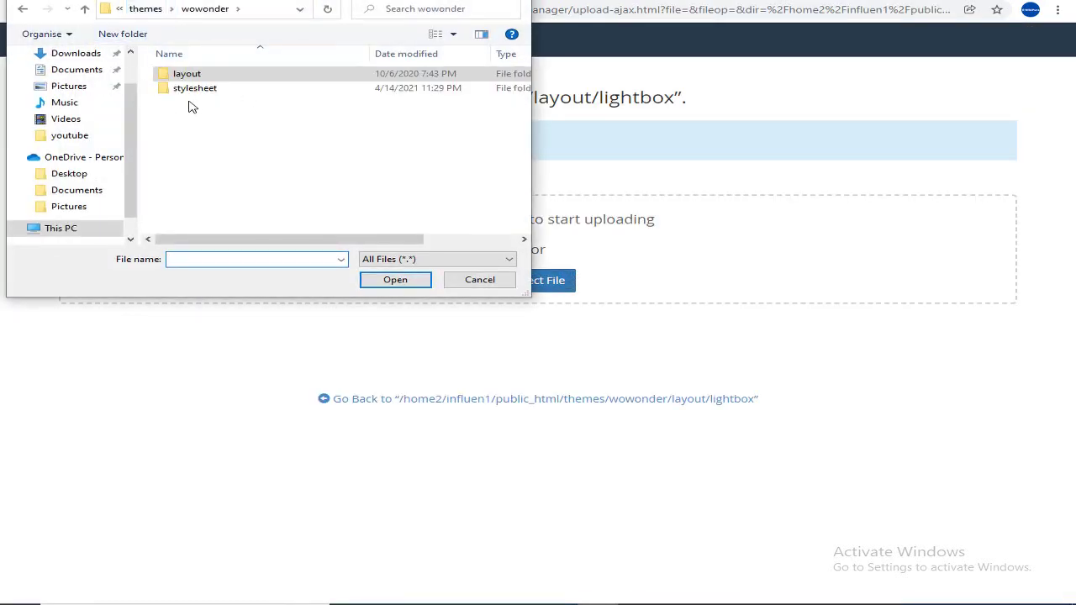
pyautogui.doubleClick(202, 74)
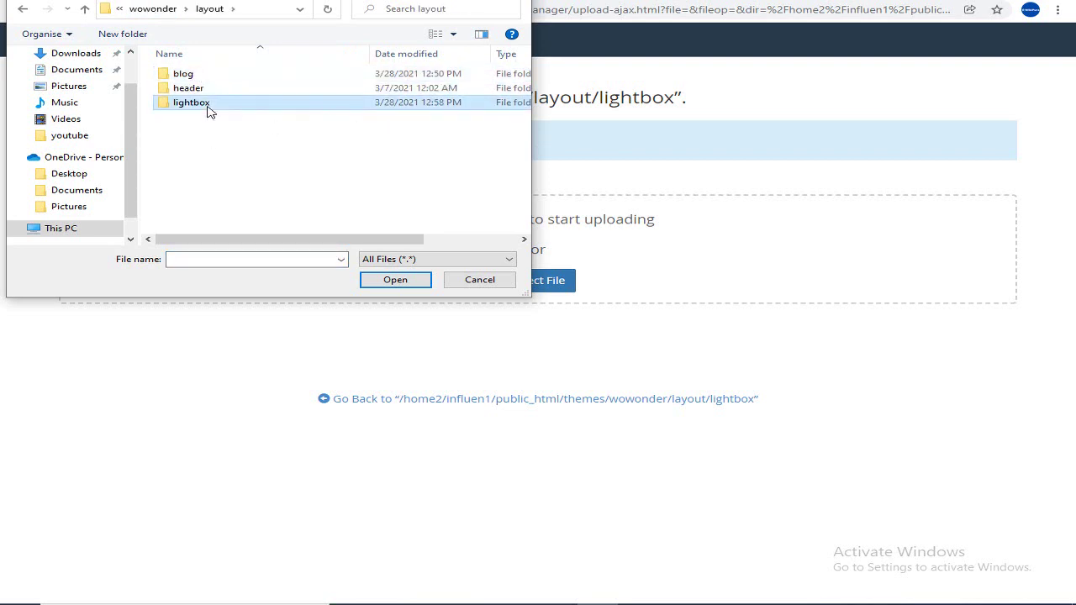
pyautogui.doubleClick(206, 103)
pyautogui.click(214, 77)
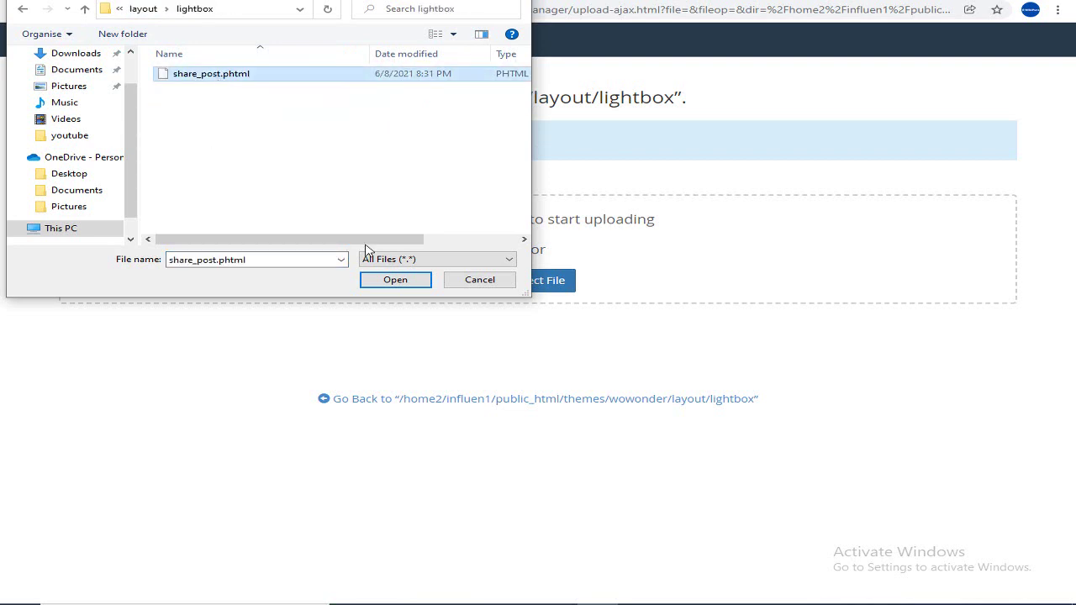
pyautogui.click(395, 280)
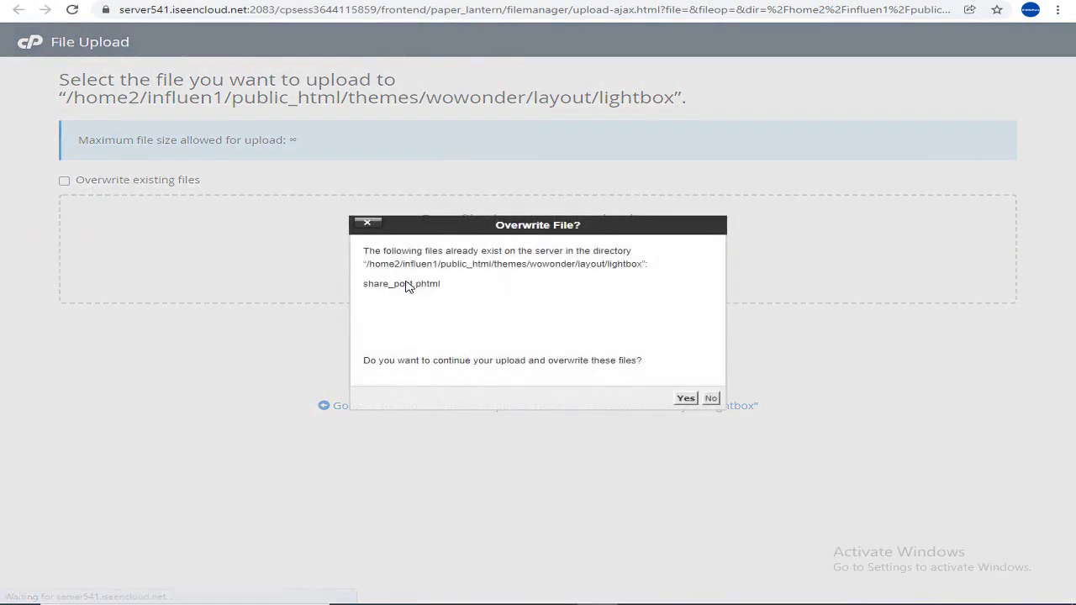
pyautogui.click(683, 399)
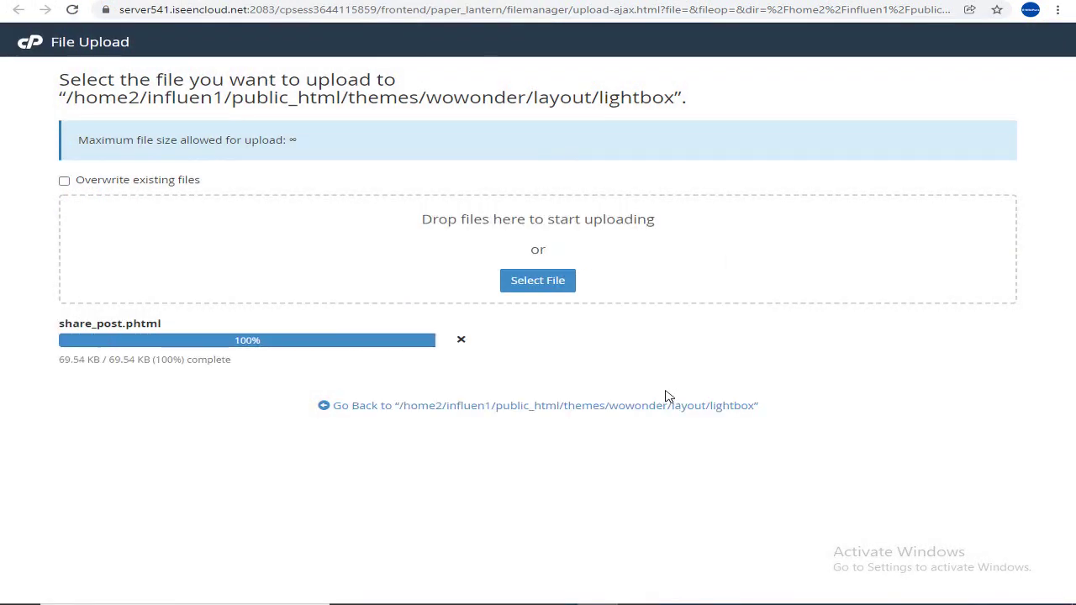
pyautogui.click(615, 406)
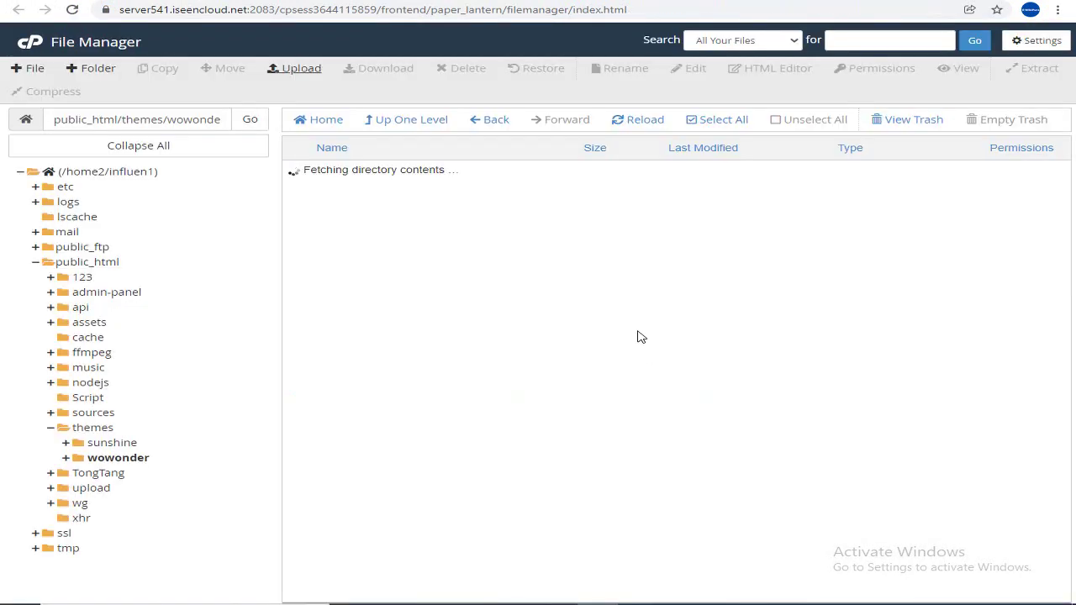
# - Open the stylesheet folder under themes/wowonder in the local add-on package and in the cPanel File Manager
pyautogui.hotkey('alt', 'Tab')
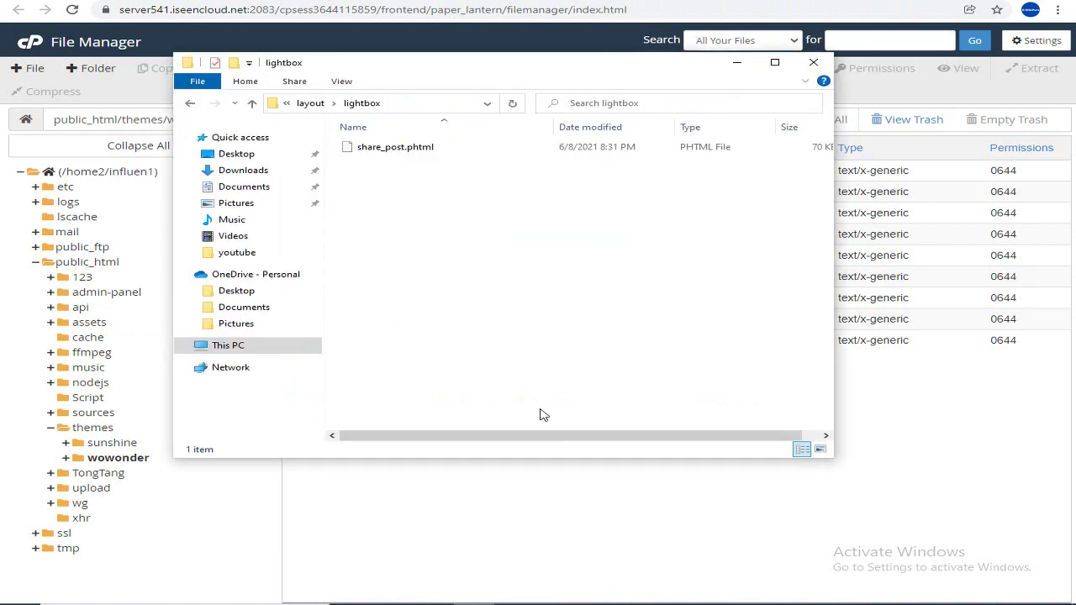
pyautogui.click(310, 103)
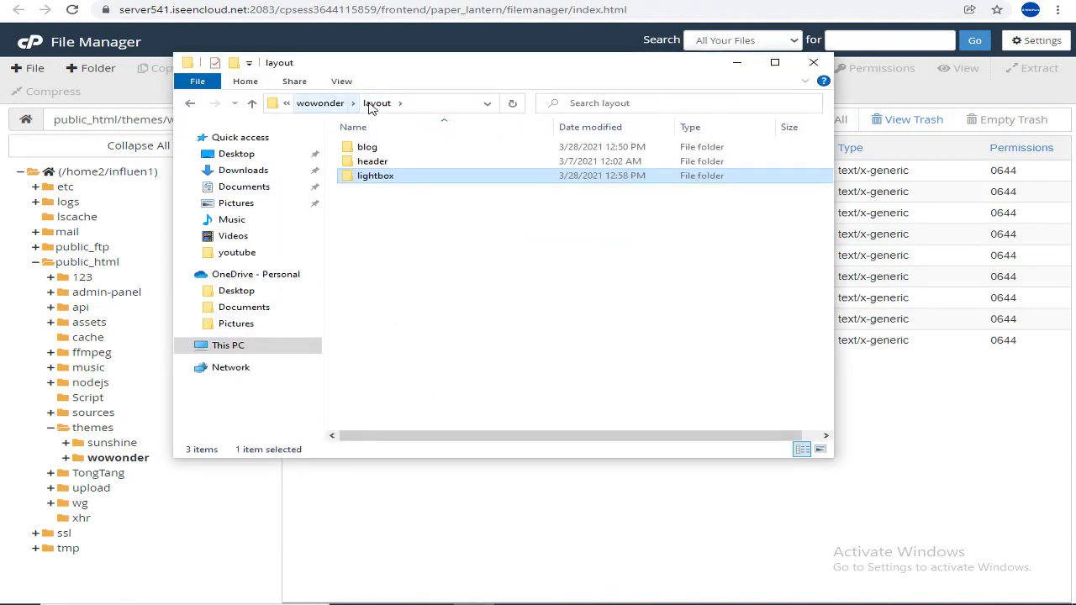
pyautogui.click(320, 103)
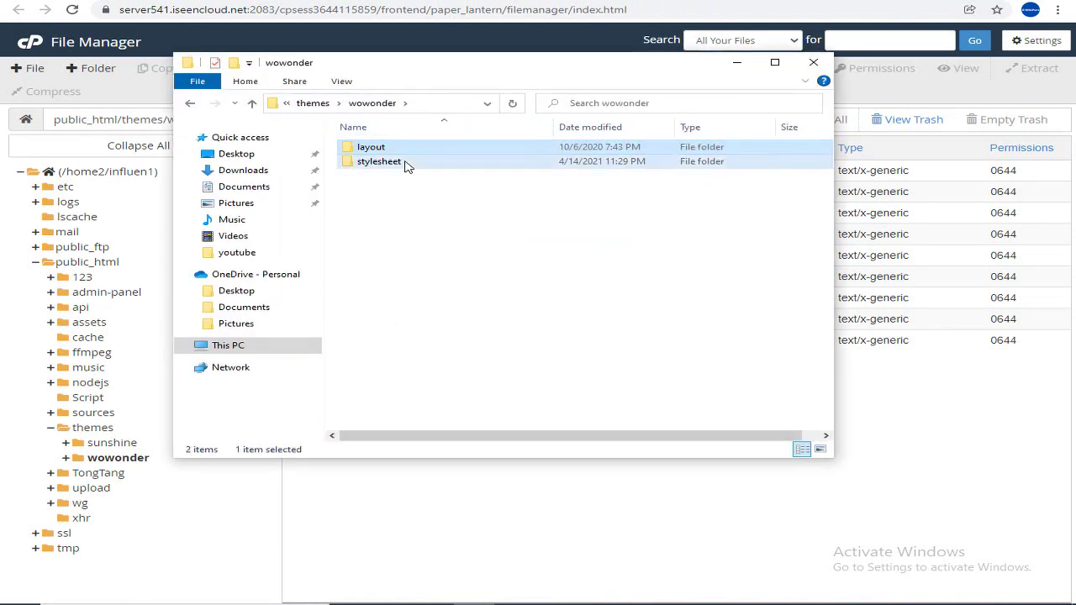
pyautogui.doubleClick(404, 161)
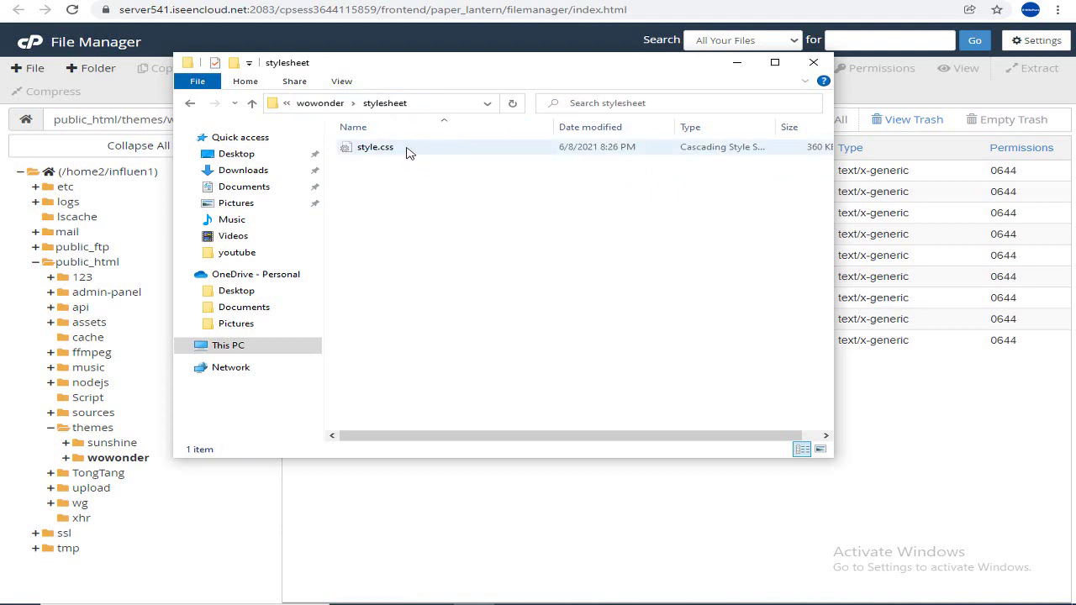
pyautogui.click(411, 151)
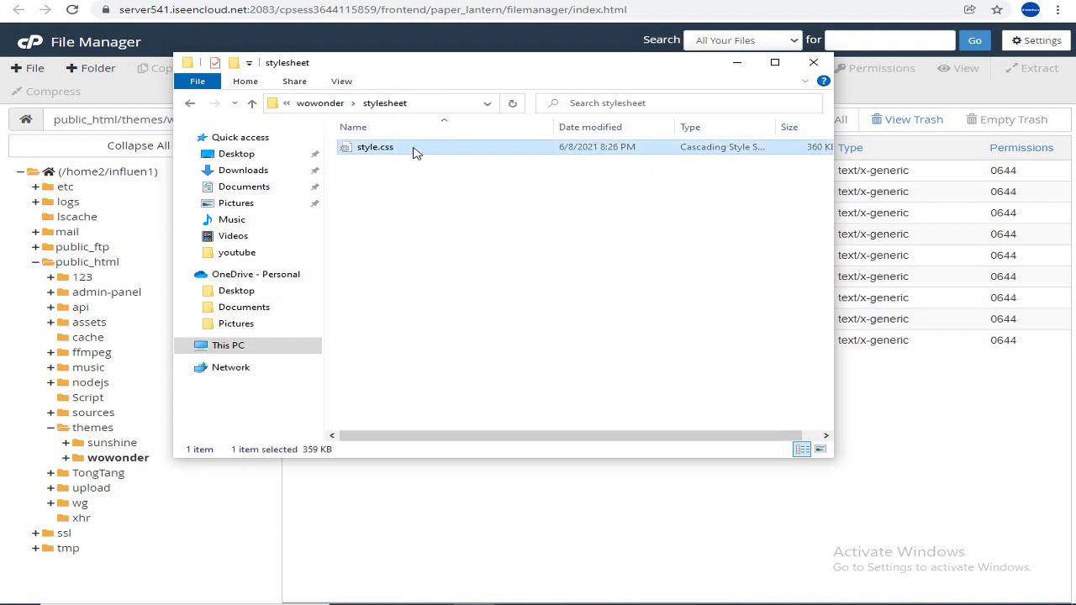
pyautogui.click(907, 403)
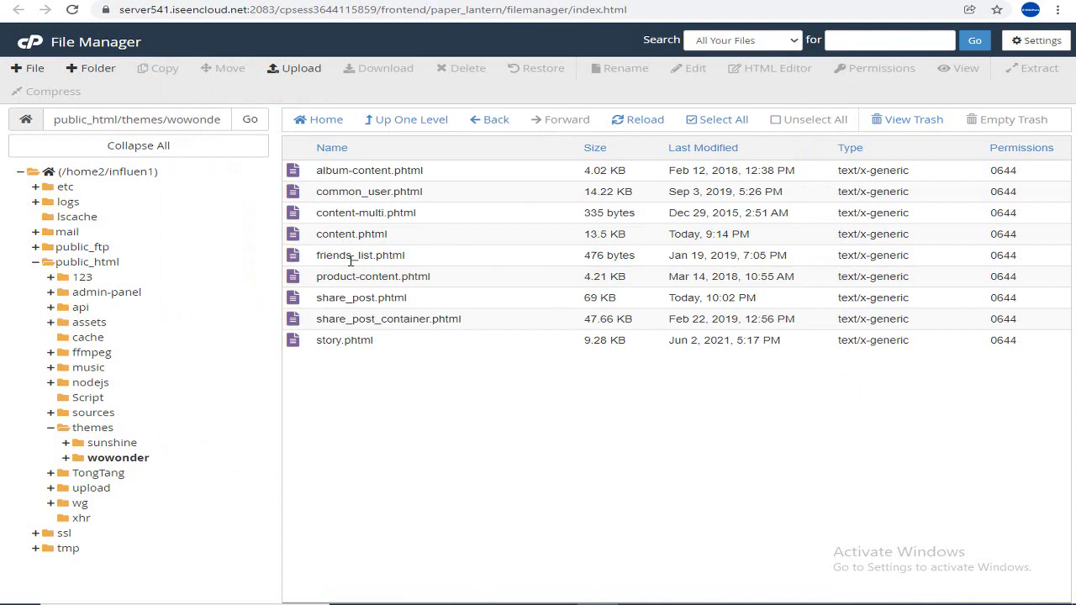
pyautogui.click(117, 458)
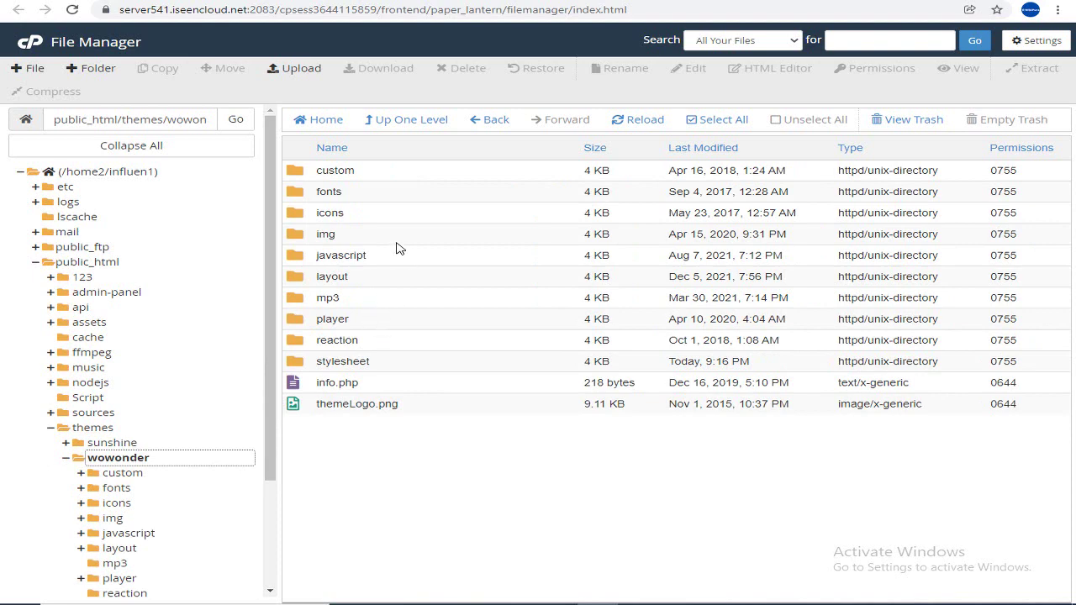
pyautogui.doubleClick(391, 363)
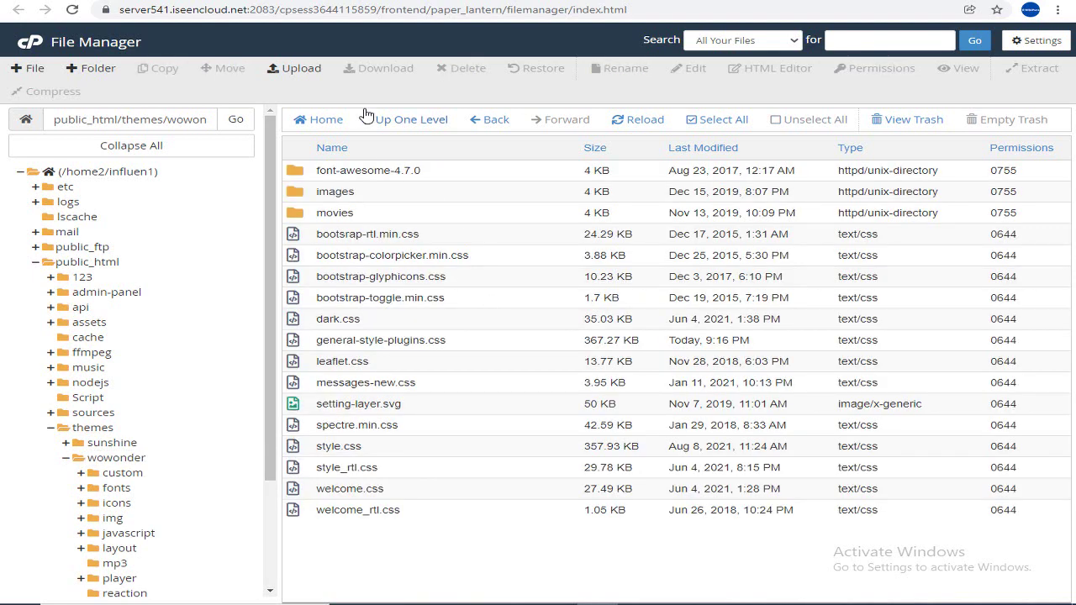
# - Upload style.css to the server's stylesheet folder, overwriting the existing file, and bring the local package back up to its wowonder folder
pyautogui.click(301, 69)
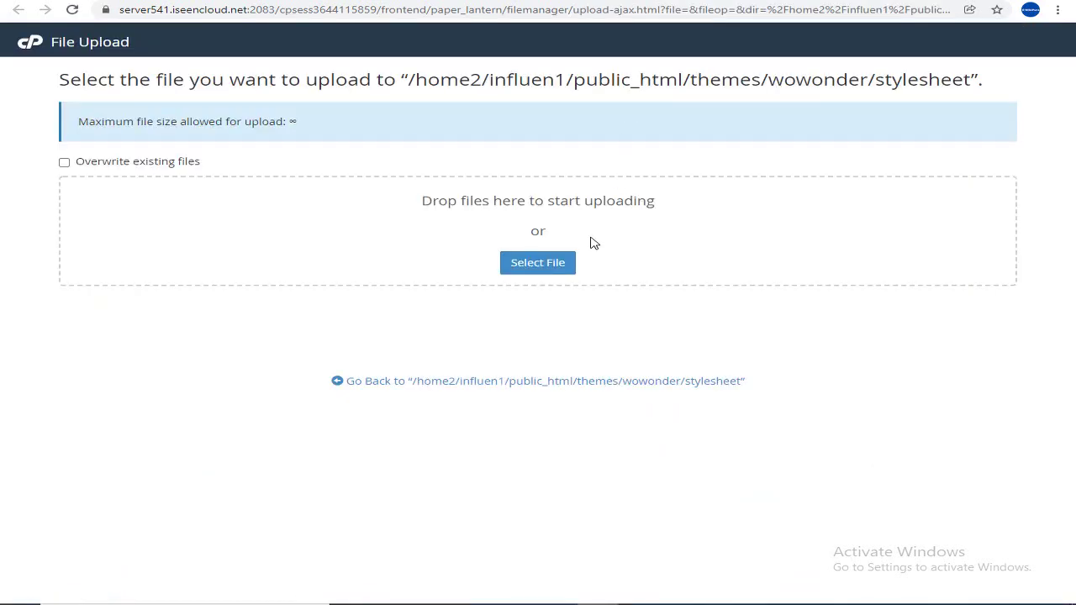
pyautogui.click(572, 266)
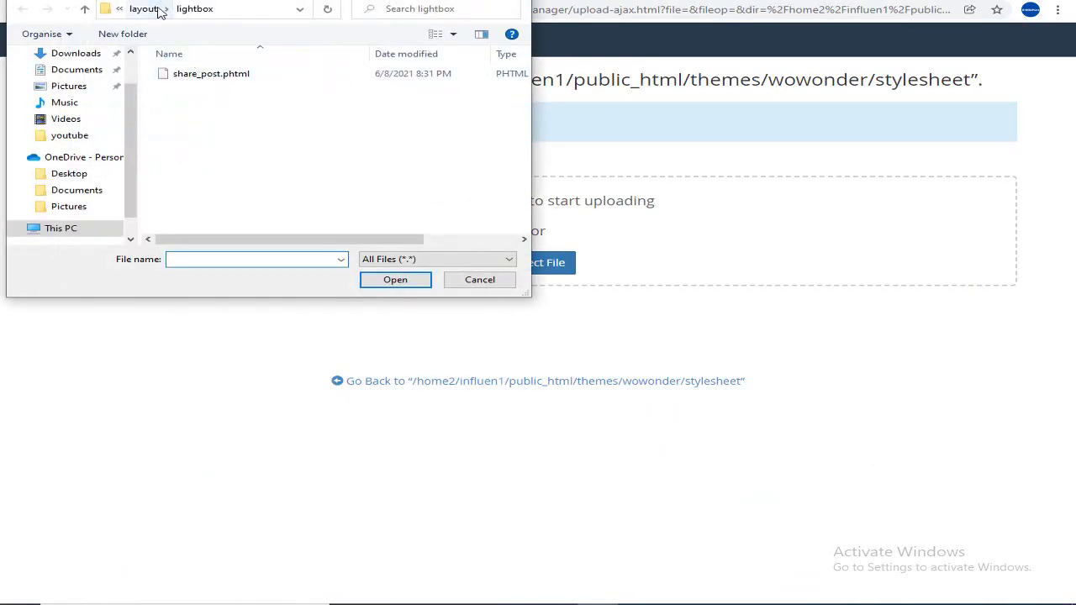
pyautogui.click(158, 10)
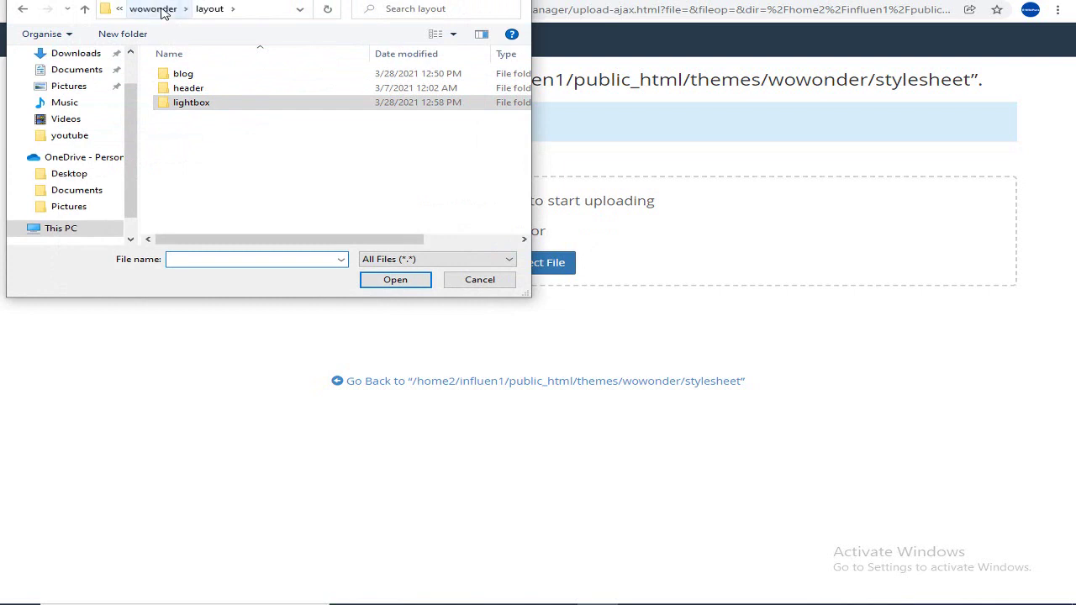
pyautogui.click(162, 10)
pyautogui.doubleClick(209, 90)
pyautogui.click(233, 79)
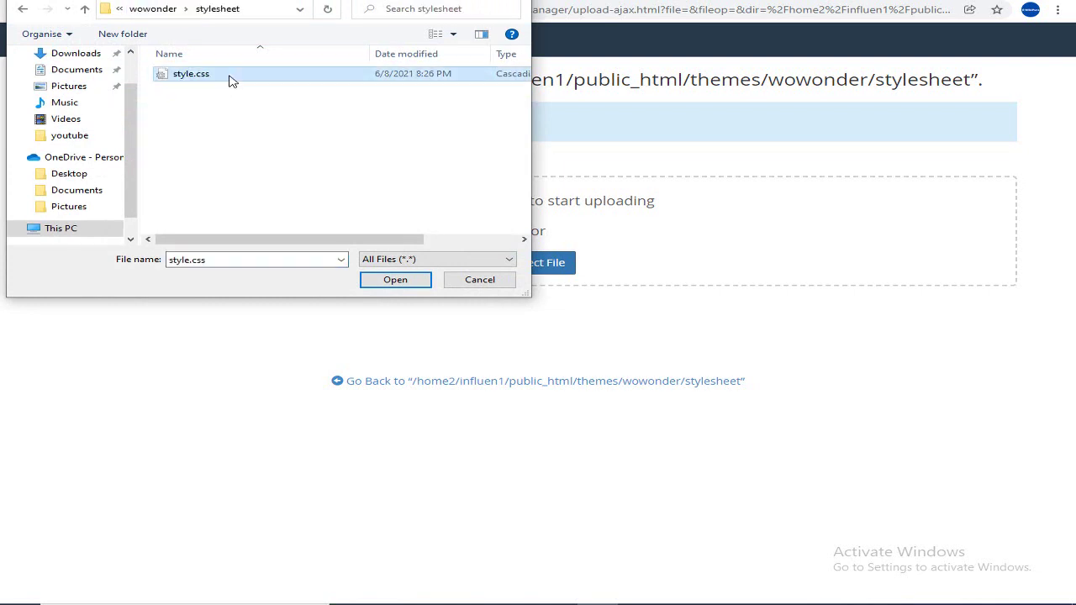
pyautogui.click(394, 283)
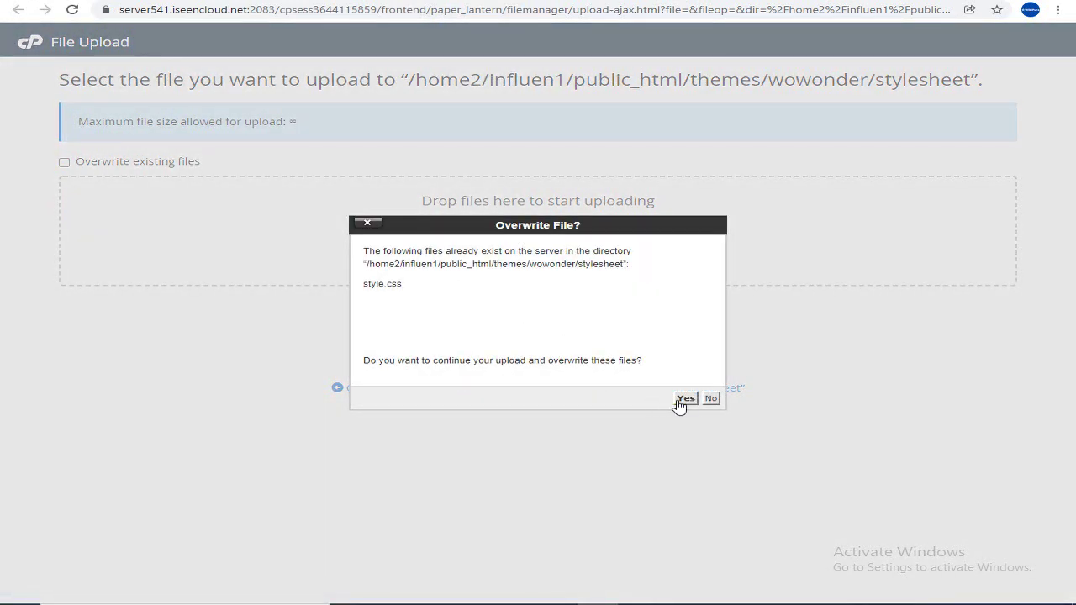
pyautogui.click(692, 402)
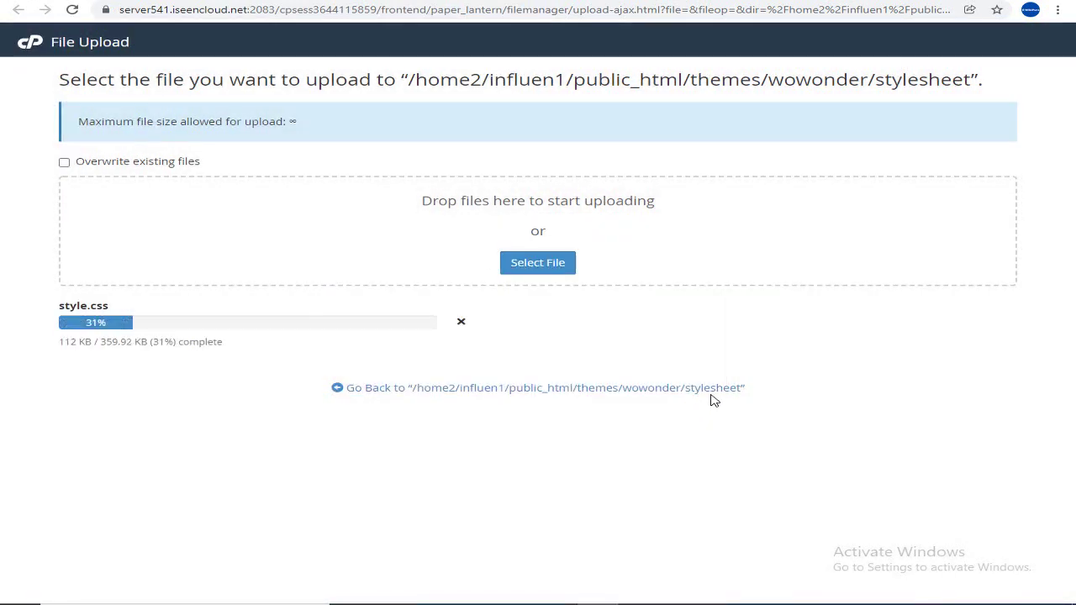
pyautogui.click(664, 390)
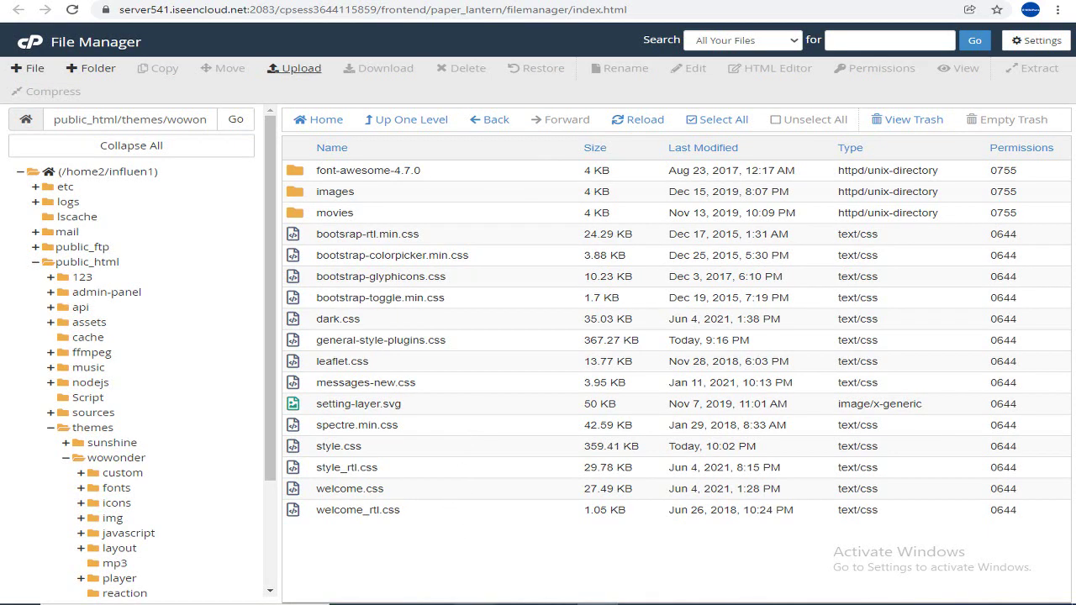
pyautogui.hotkey('alt', 'Tab')
pyautogui.click(318, 103)
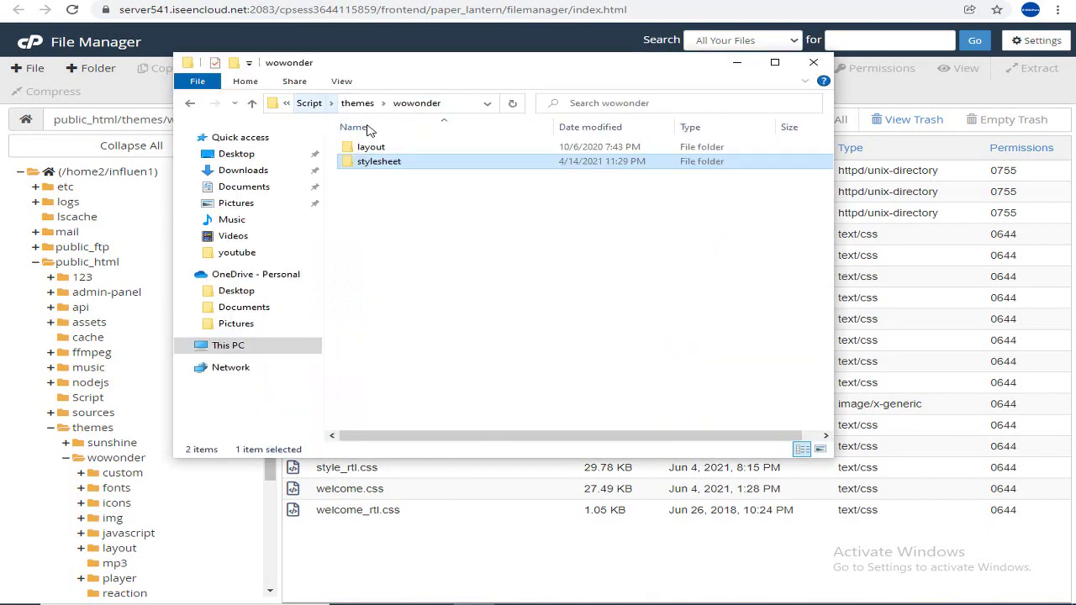
# - Switch to the tebdown.com site, reload its news feed and open the share dialog of the first post
pyautogui.click(476, 188)
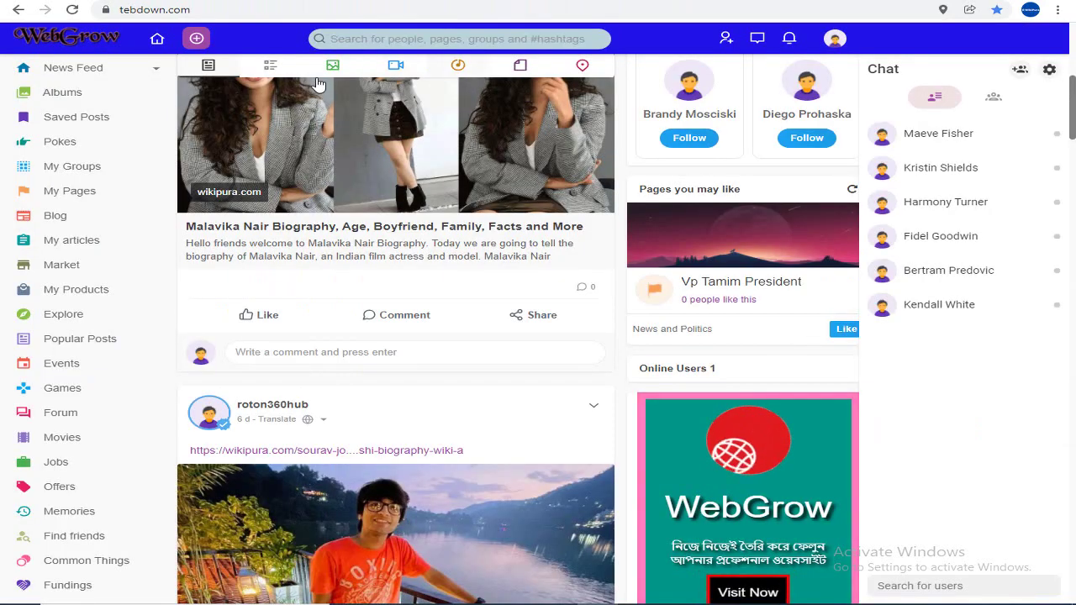
pyautogui.scroll(3, 659, 112)
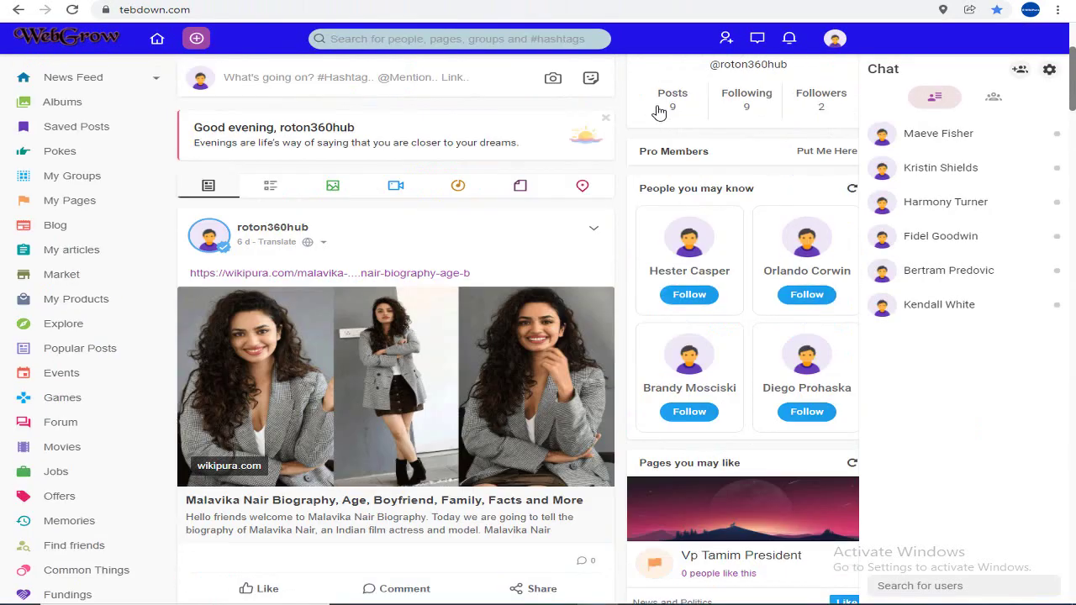
pyautogui.scroll(5, 660, 112)
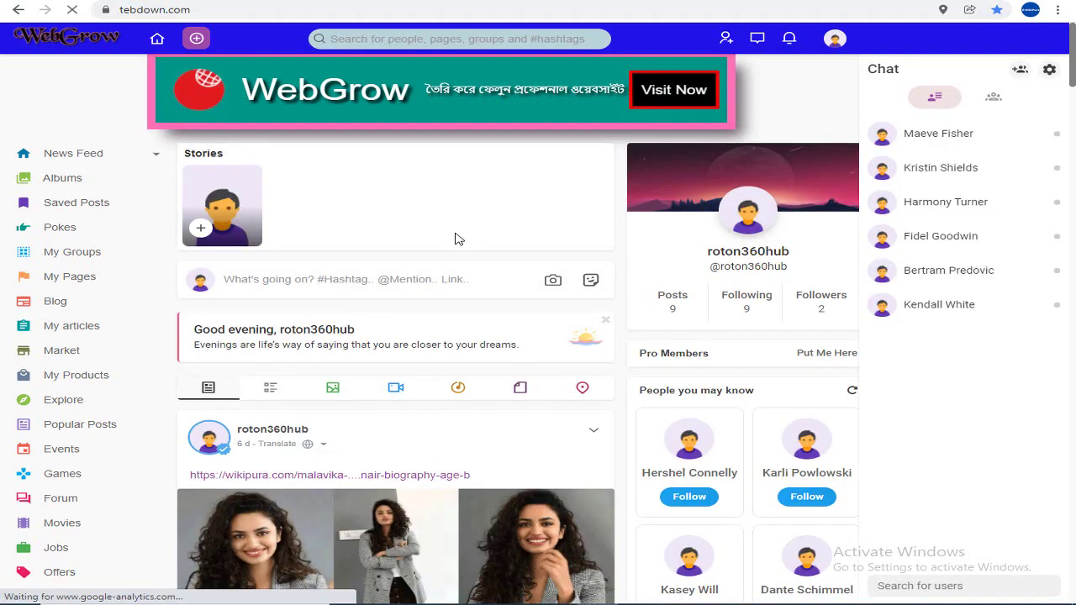
pyautogui.scroll(-6, 455, 239)
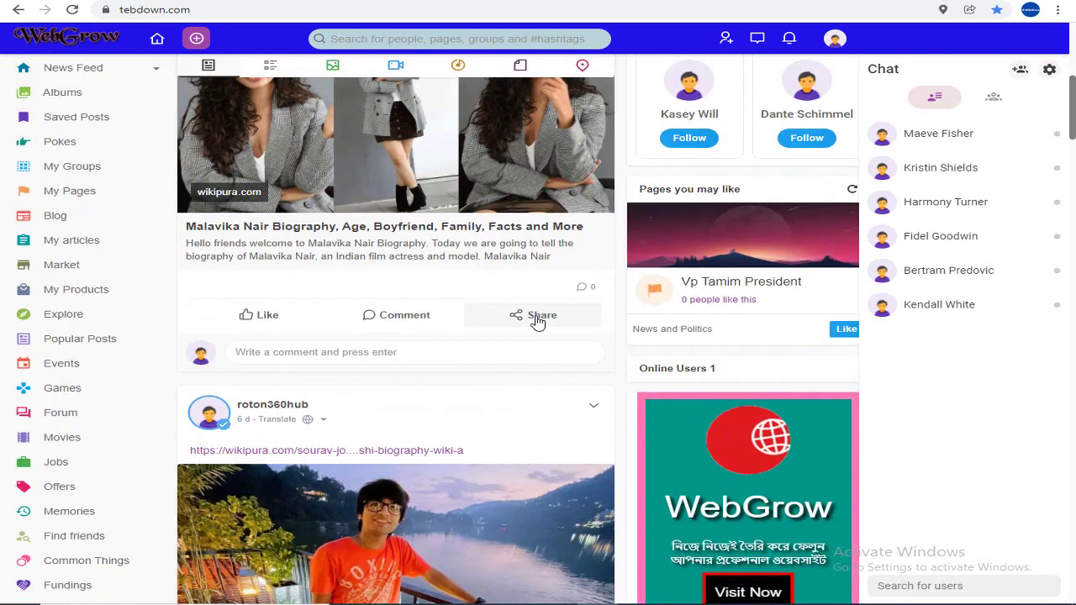
pyautogui.click(537, 318)
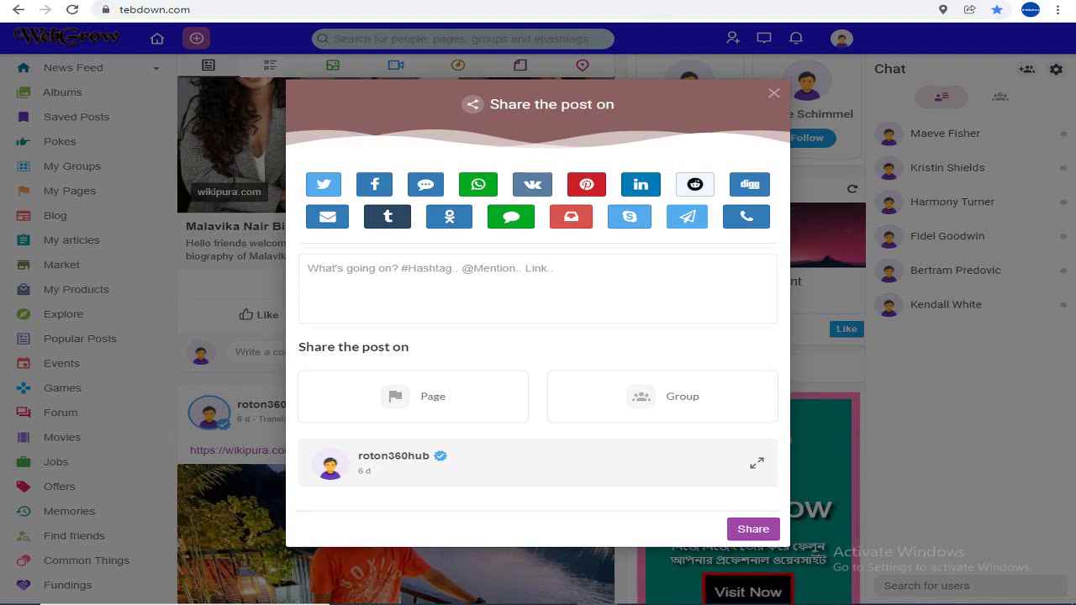
# - Switch to the WebGrow channel page on YouTube
pyautogui.click(660, 4)
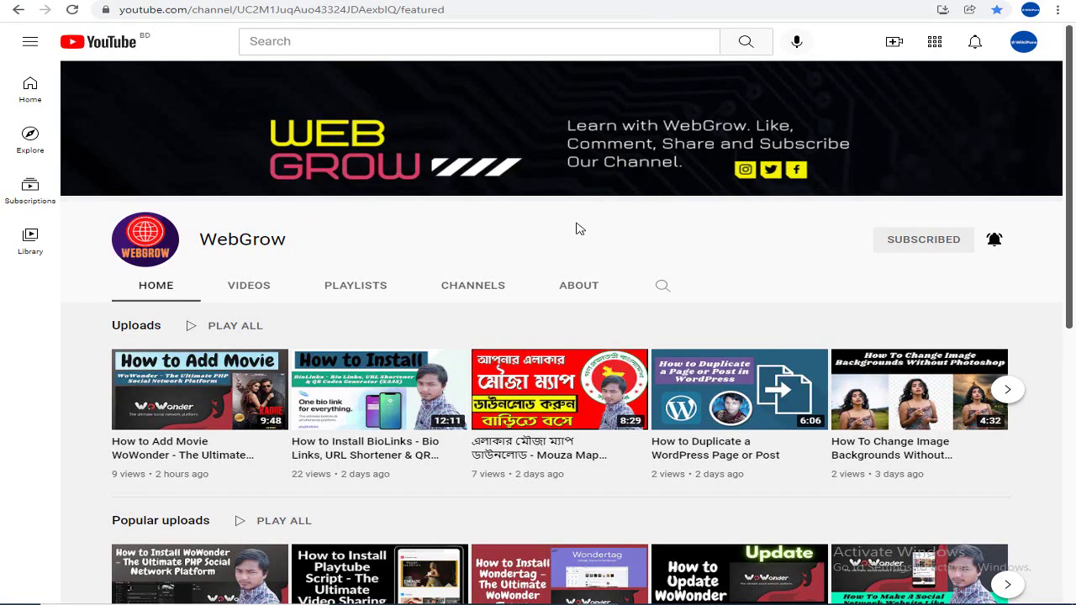